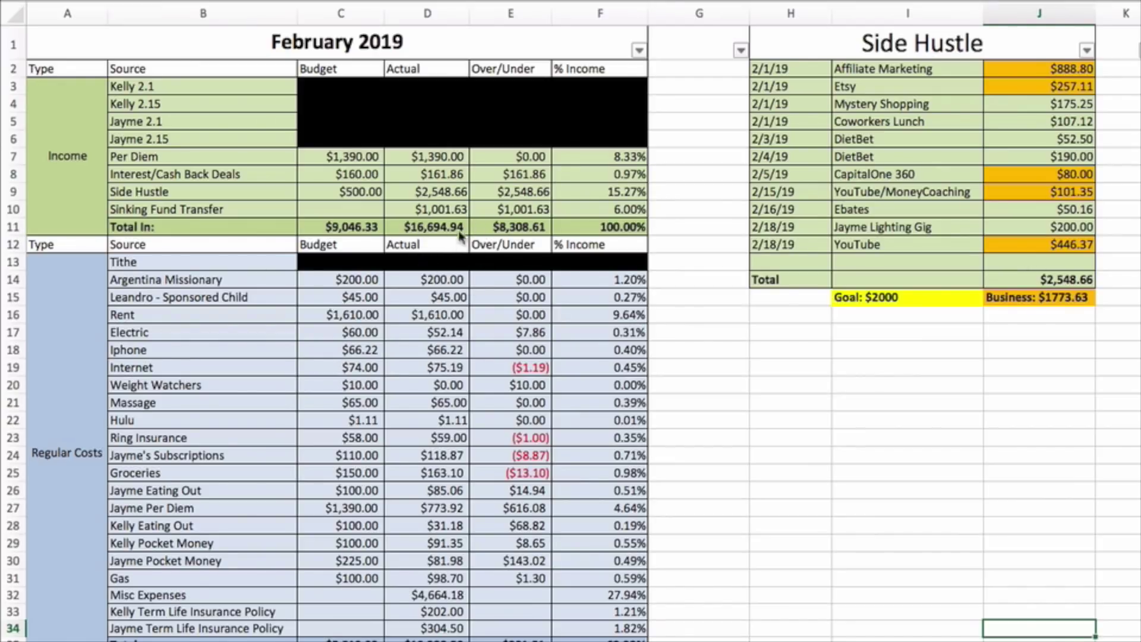
# - Review the Electric actual amount and the $1.11 Hulu actual amount in Regular Costs
pyautogui.scroll(-3, 441, 229)
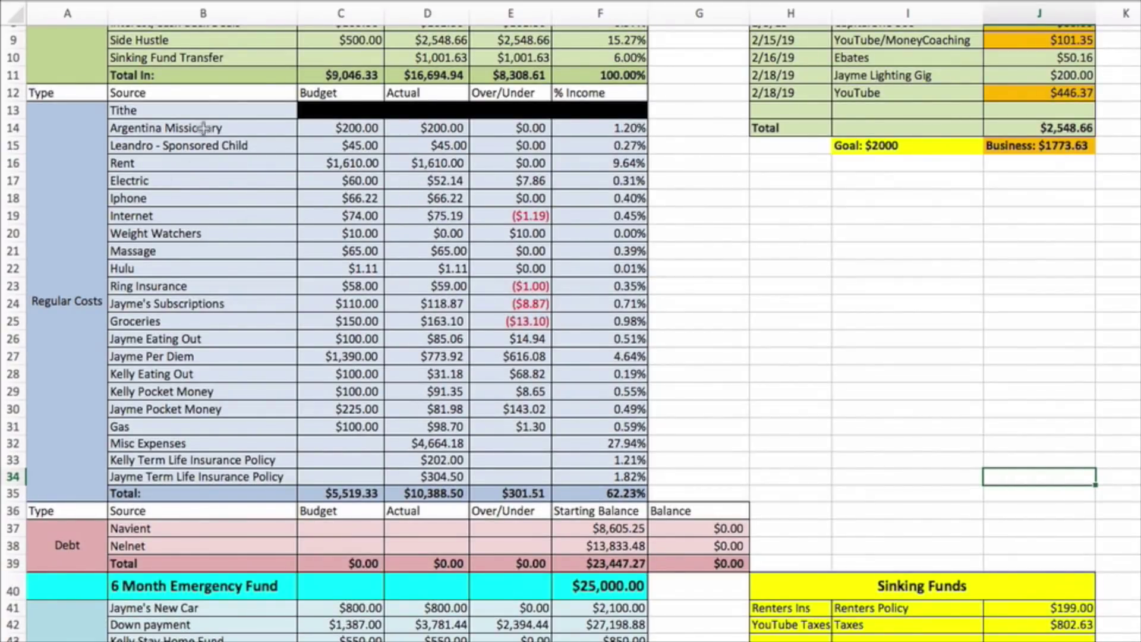
pyautogui.scroll(-2, 371, 107)
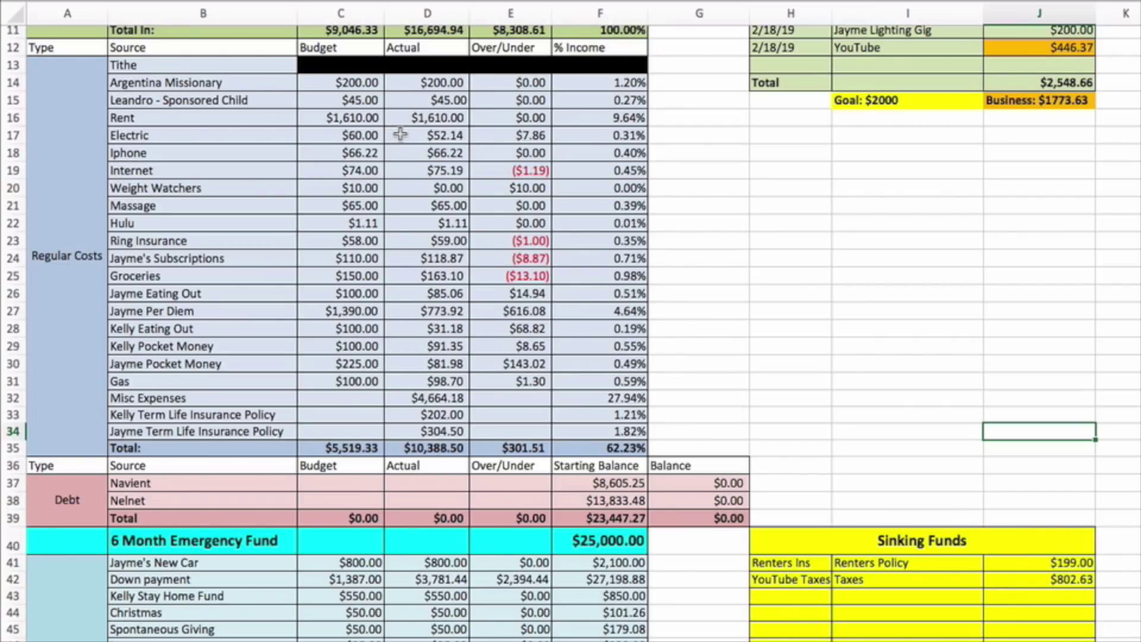
pyautogui.rightClick(398, 137)
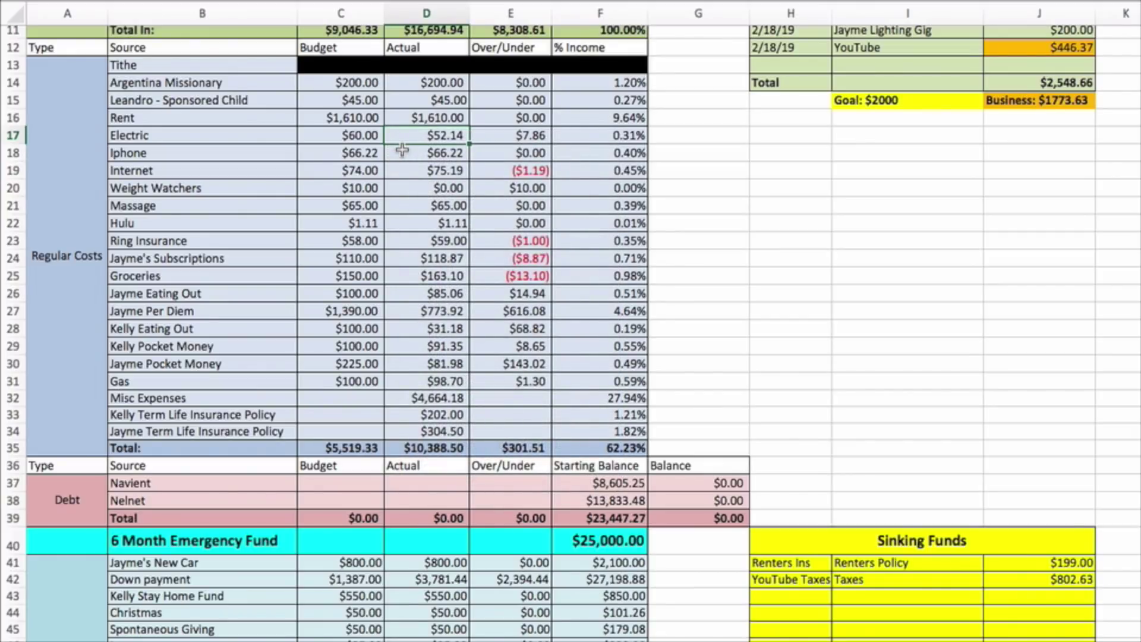
pyautogui.scroll(-1, 403, 151)
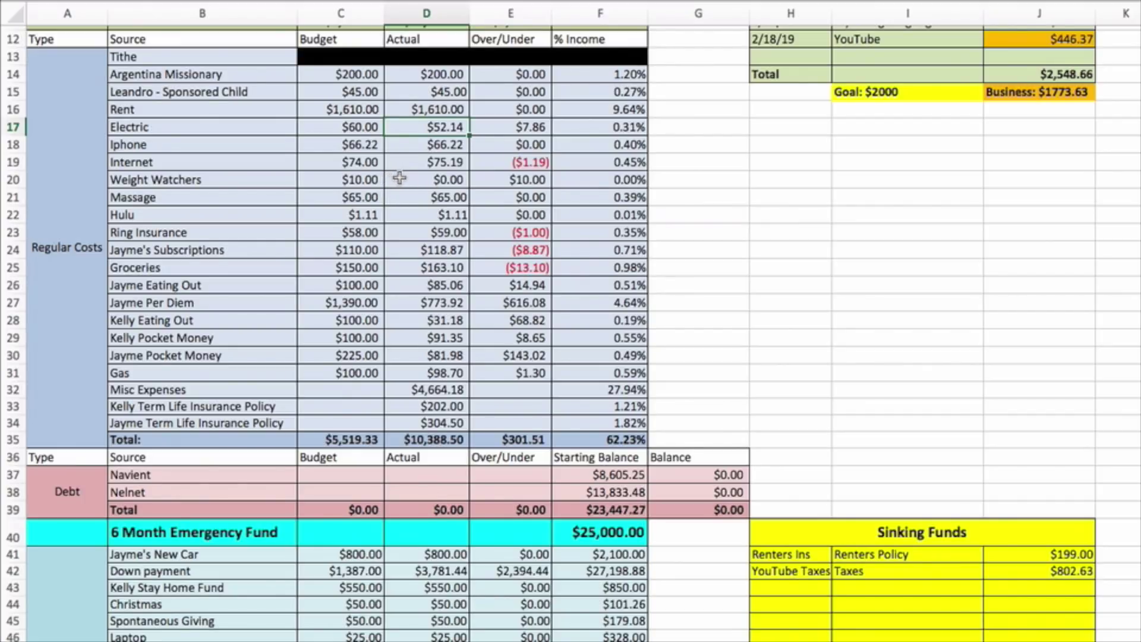
pyautogui.scroll(-1, 400, 178)
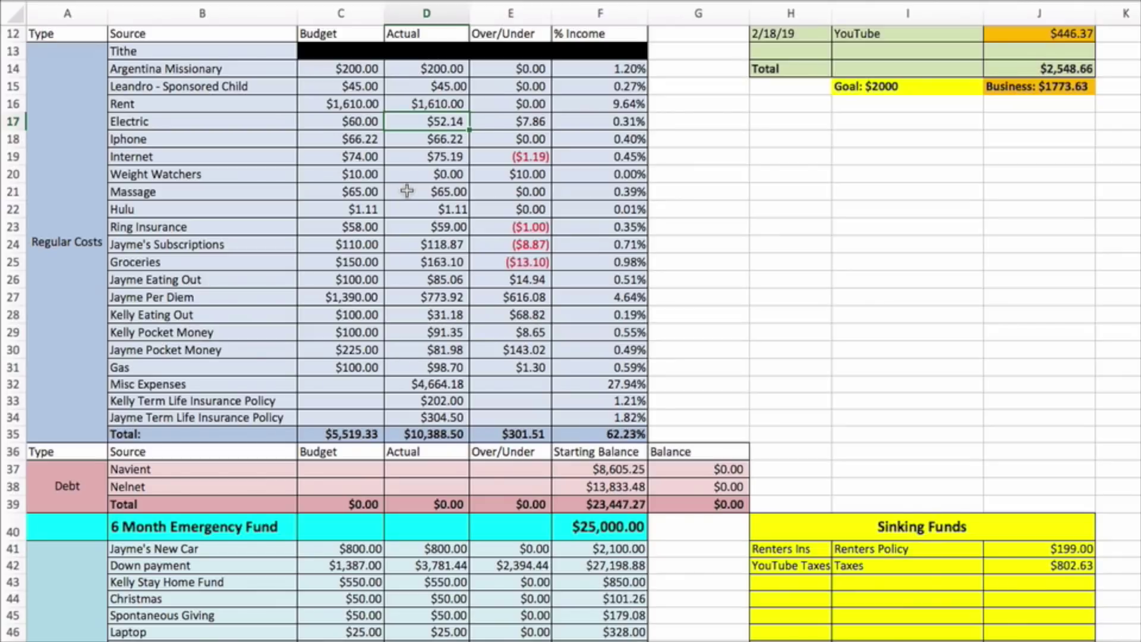
pyautogui.click(412, 205)
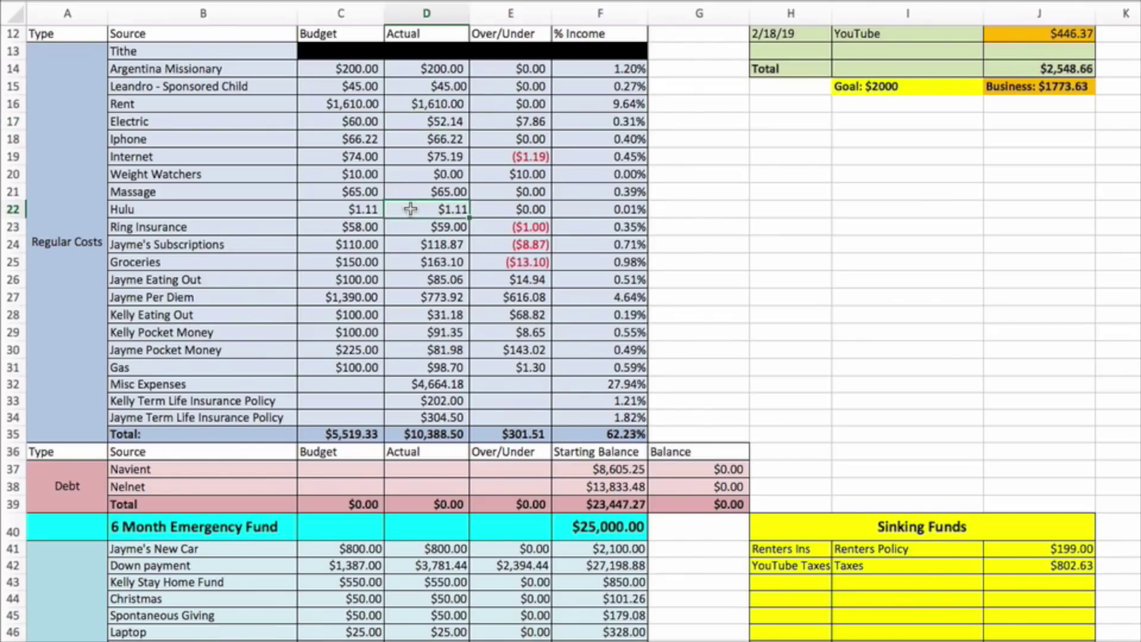
# - Scroll down to the Sinking Funds totals and transaction lists
pyautogui.scroll(-2, 409, 207)
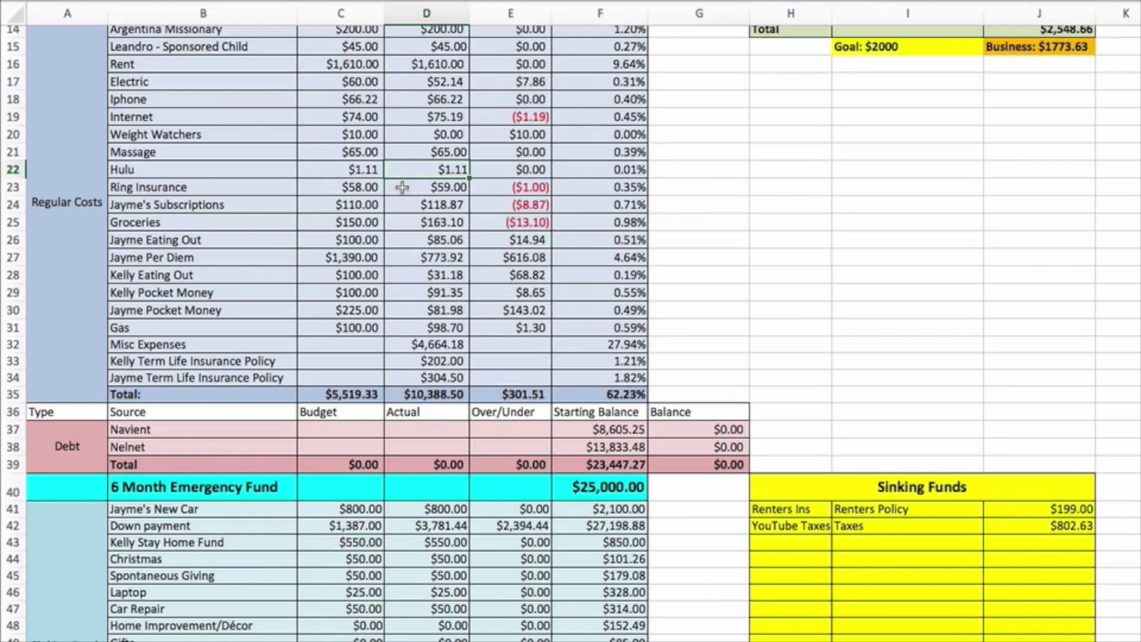
pyautogui.scroll(-1, 409, 184)
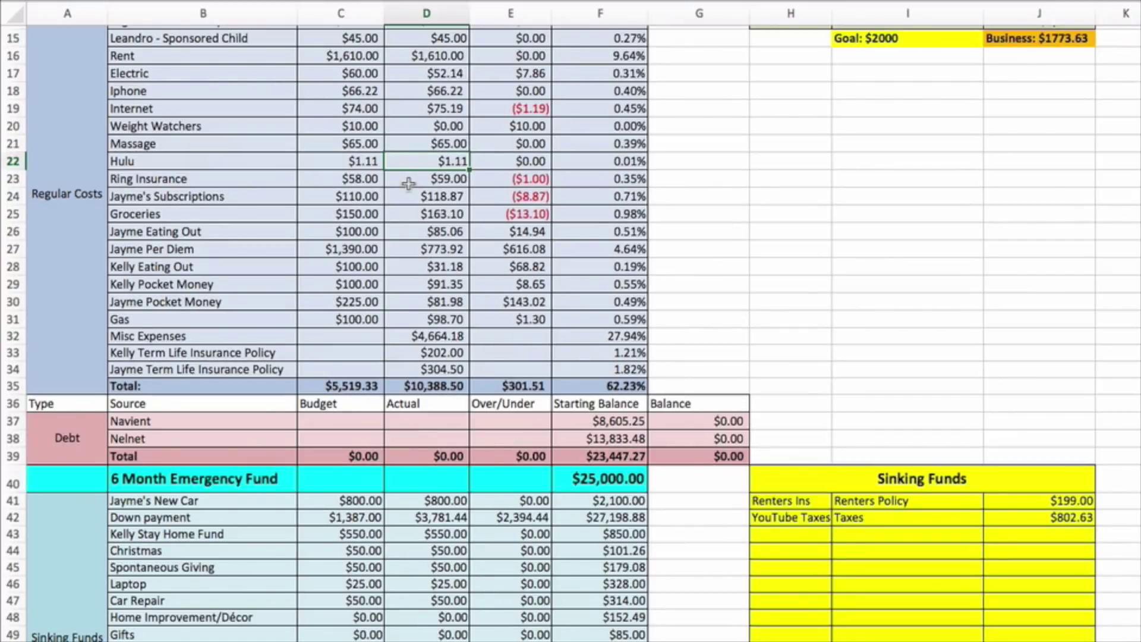
pyautogui.scroll(2, 408, 184)
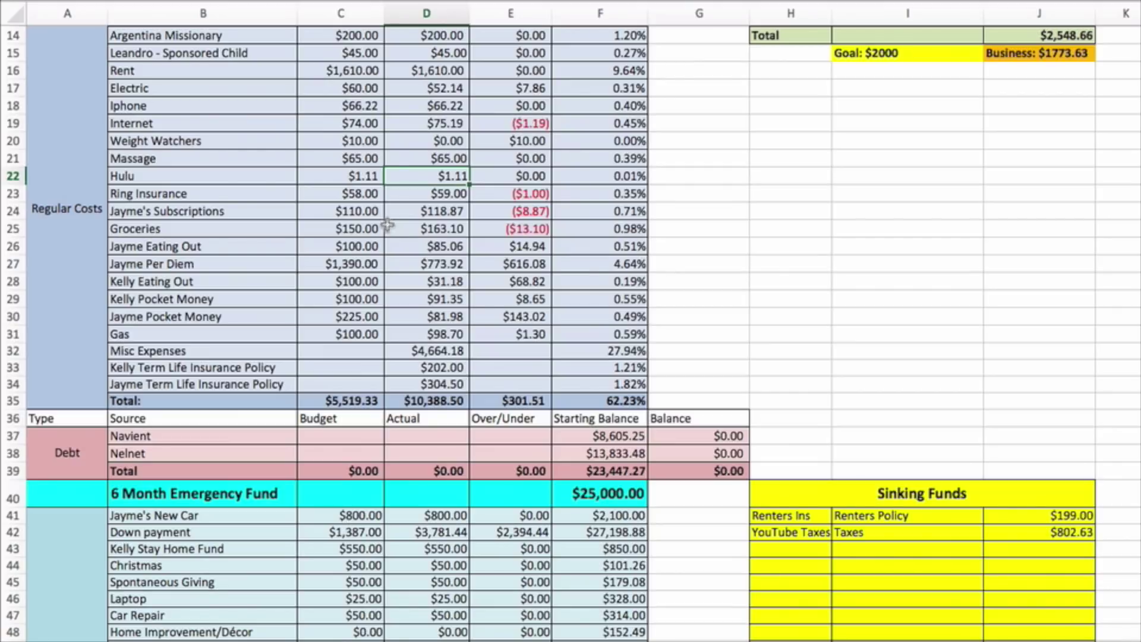
pyautogui.scroll(-6, 410, 227)
# - Scroll past row 60 to the grocery and eating-out transactions, then back to row 18
pyautogui.scroll(-4, 413, 267)
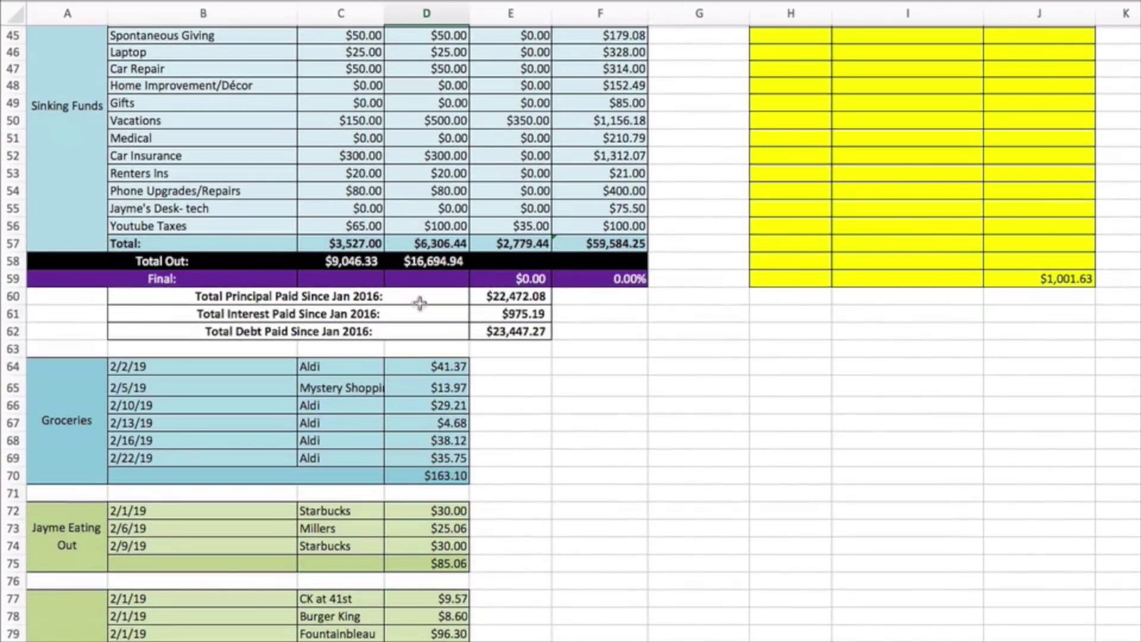
pyautogui.scroll(-3, 416, 389)
pyautogui.scroll(-1, 416, 321)
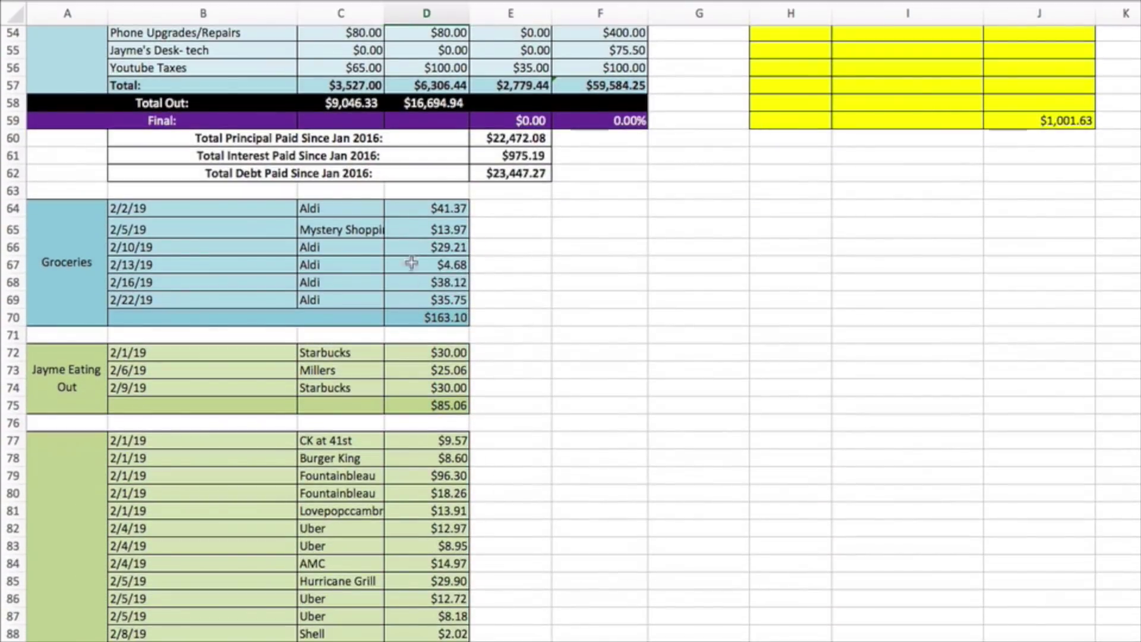
pyautogui.scroll(9, 422, 225)
pyautogui.scroll(3, 429, 224)
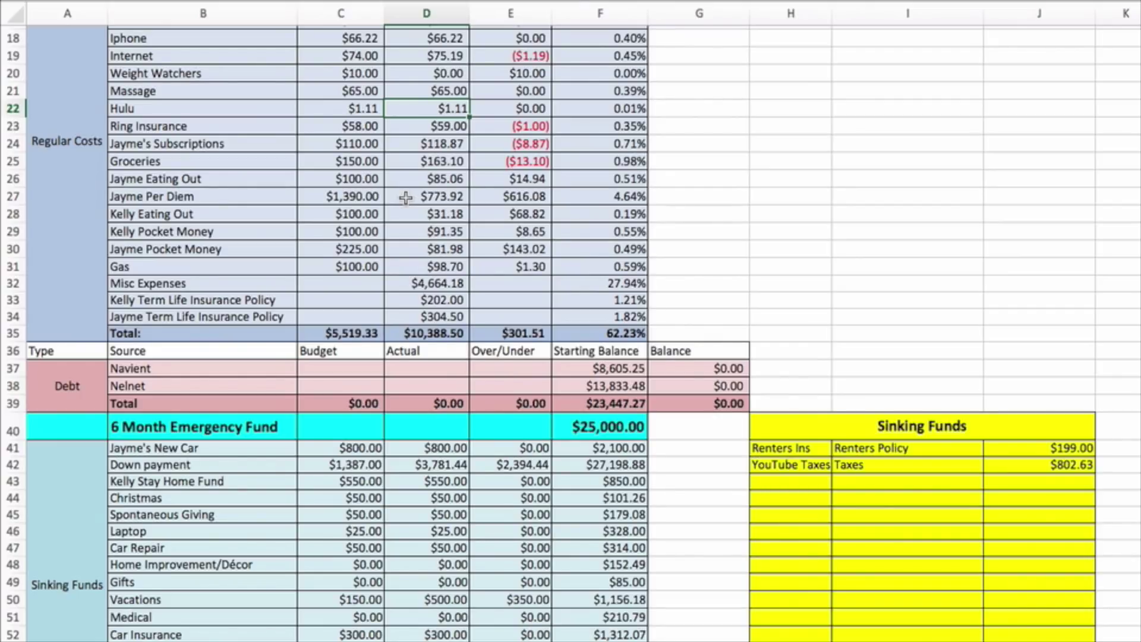
# - Highlight the eating-out and per diem rows and the $143.02 pocket money over/under, then reach Groceries
pyautogui.click(283, 181)
pyautogui.moveTo(262, 189); pyautogui.dragTo(489, 179)
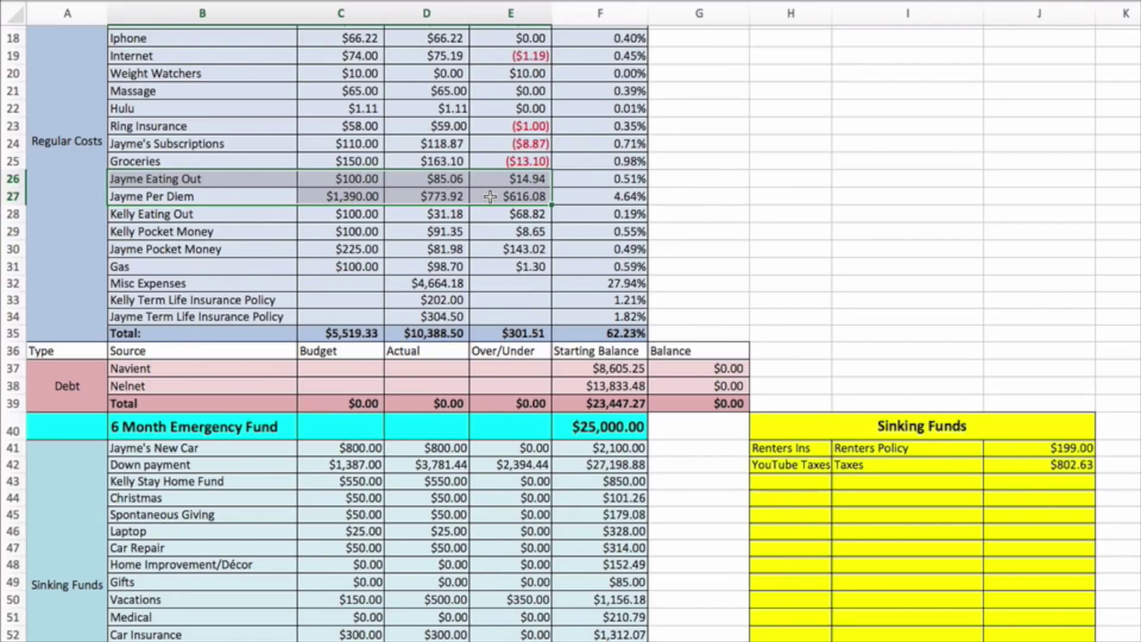
pyautogui.click(507, 248)
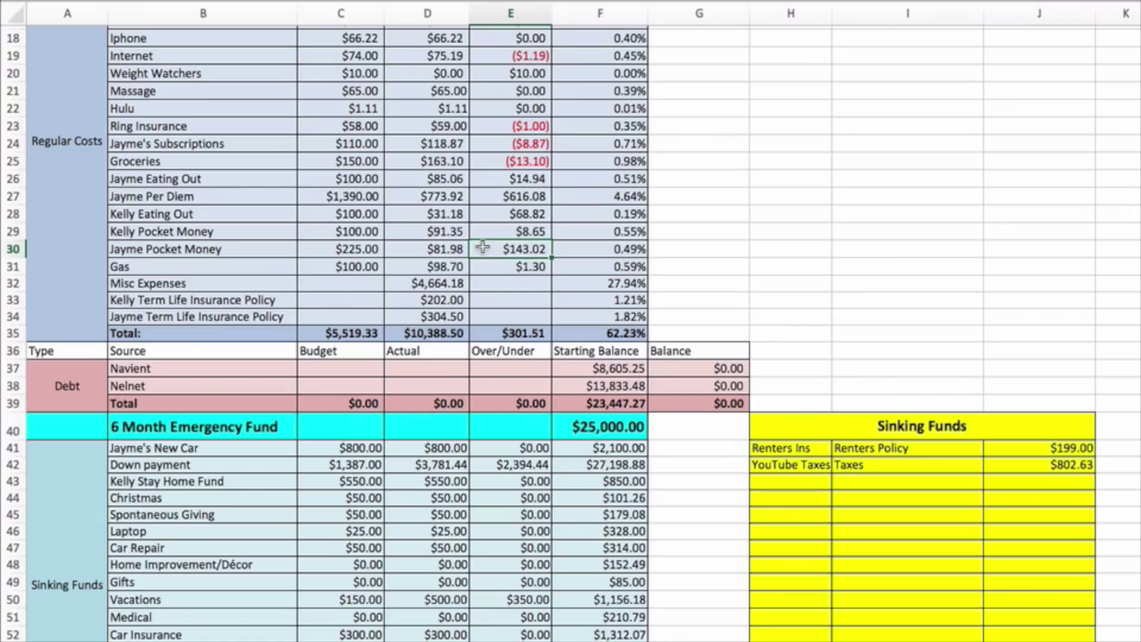
pyautogui.scroll(-1, 483, 242)
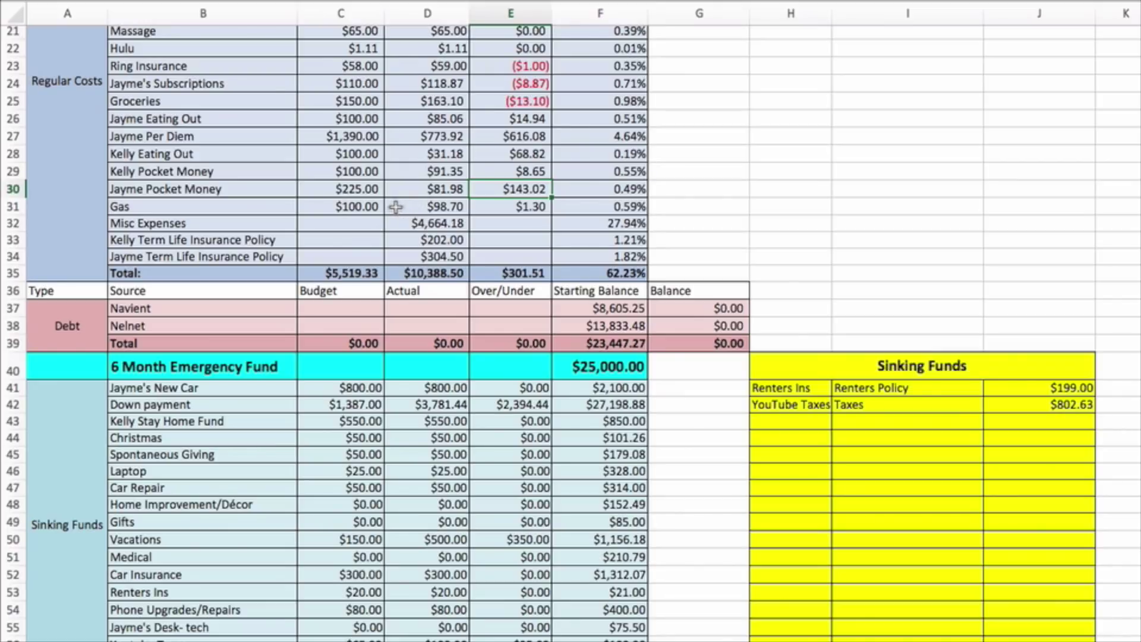
pyautogui.scroll(-15, 409, 206)
# - Mark the cells beside the grocery transactions, the Millers row and the $85.06 eating-out total
pyautogui.scroll(2, 409, 201)
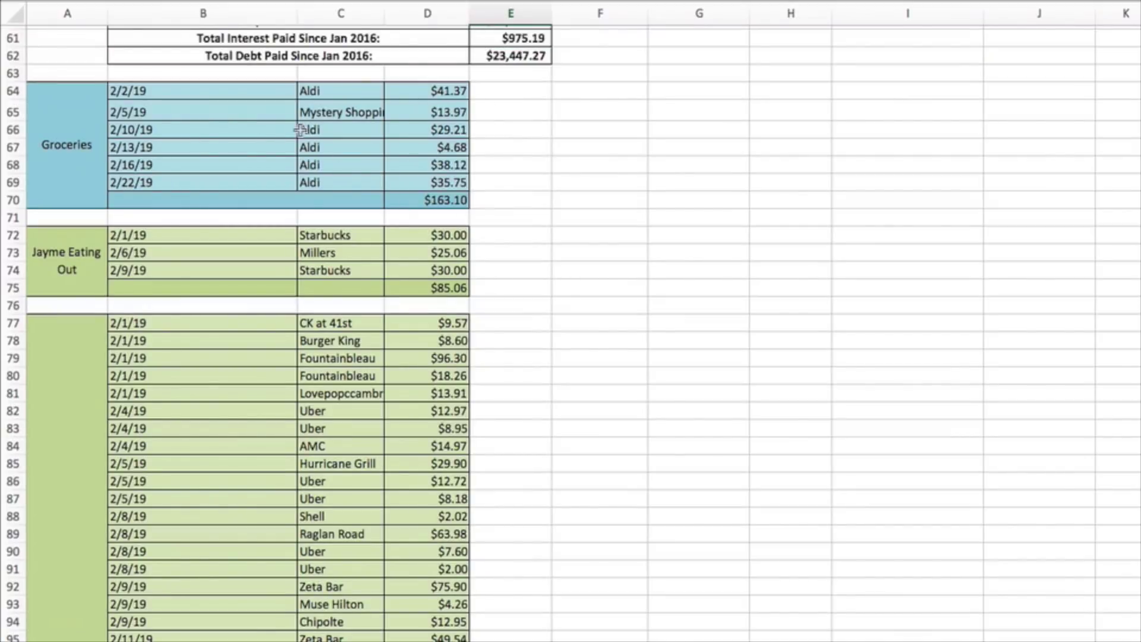
pyautogui.moveTo(497, 94); pyautogui.dragTo(476, 199)
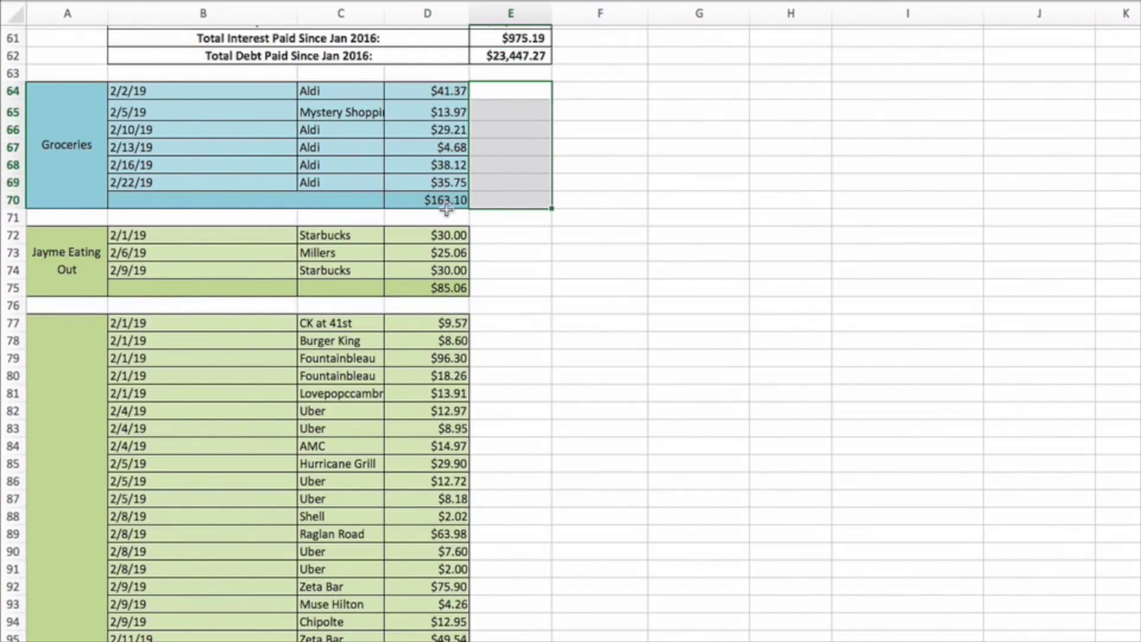
pyautogui.scroll(-1, 506, 197)
pyautogui.scroll(-3, 507, 196)
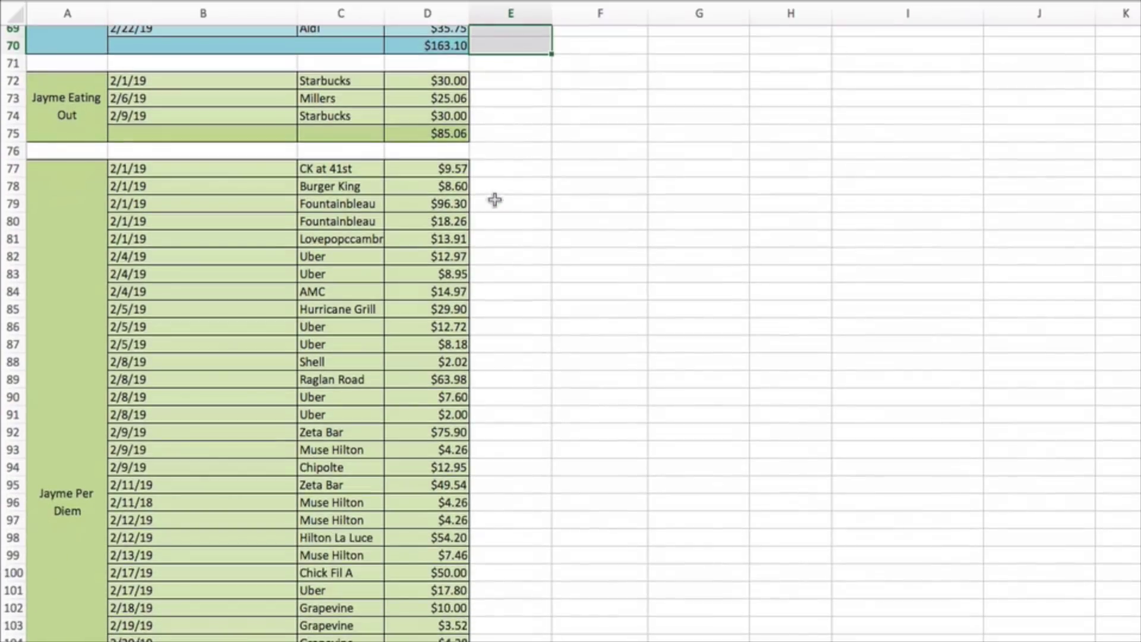
pyautogui.click(506, 95)
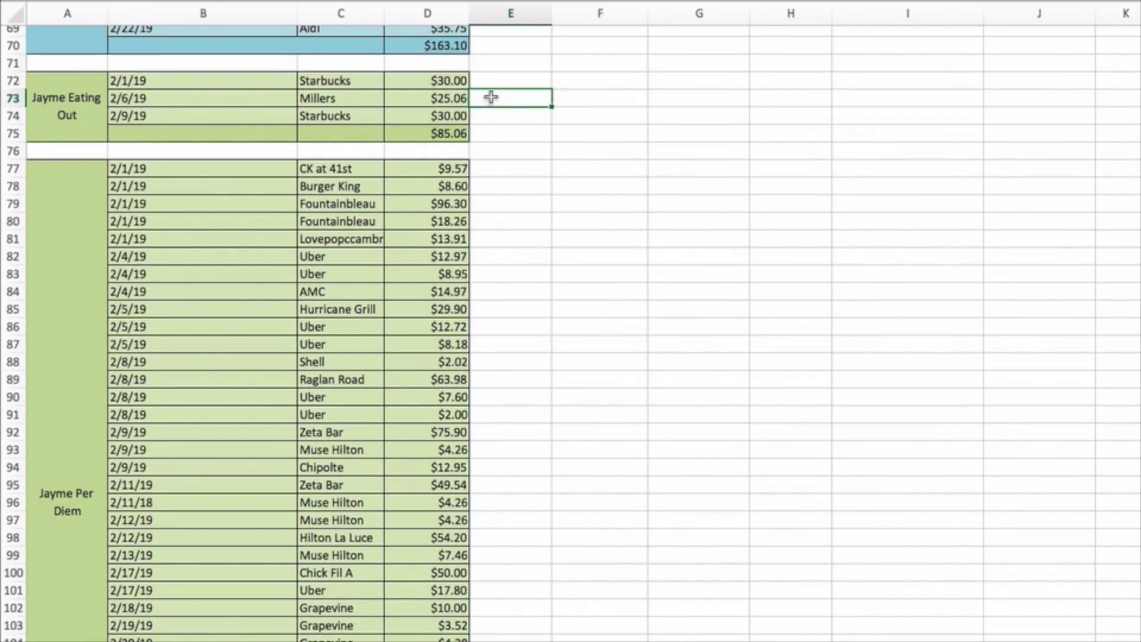
pyautogui.click(501, 134)
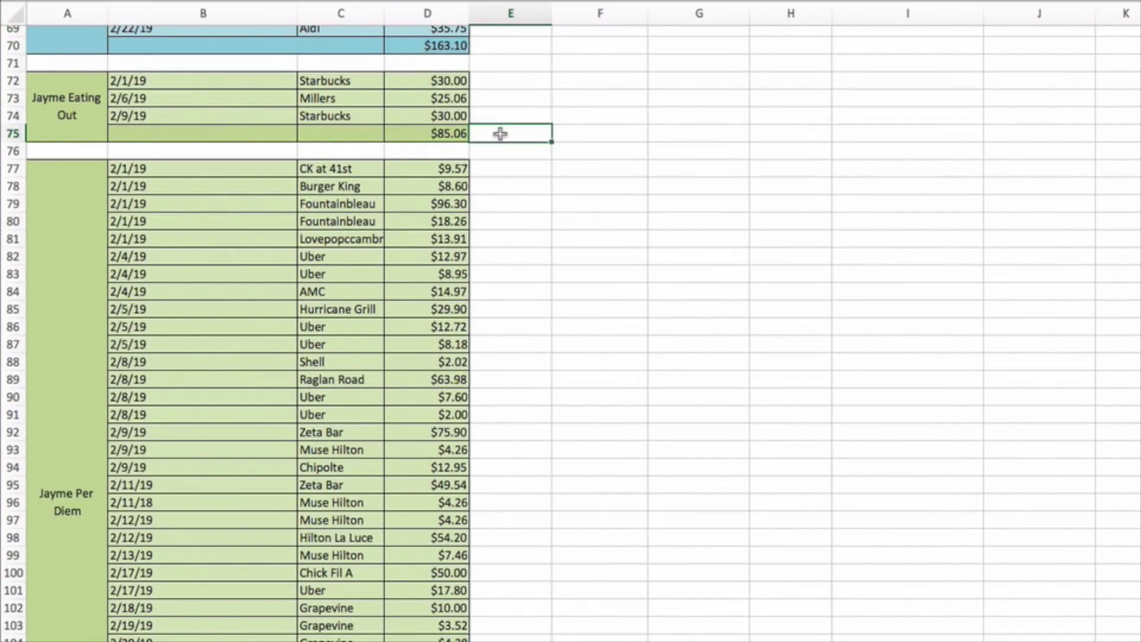
# - Highlight the 2/8/19 Uber transactions and the $7.46 Muse Hilton amount
pyautogui.scroll(-4, 503, 132)
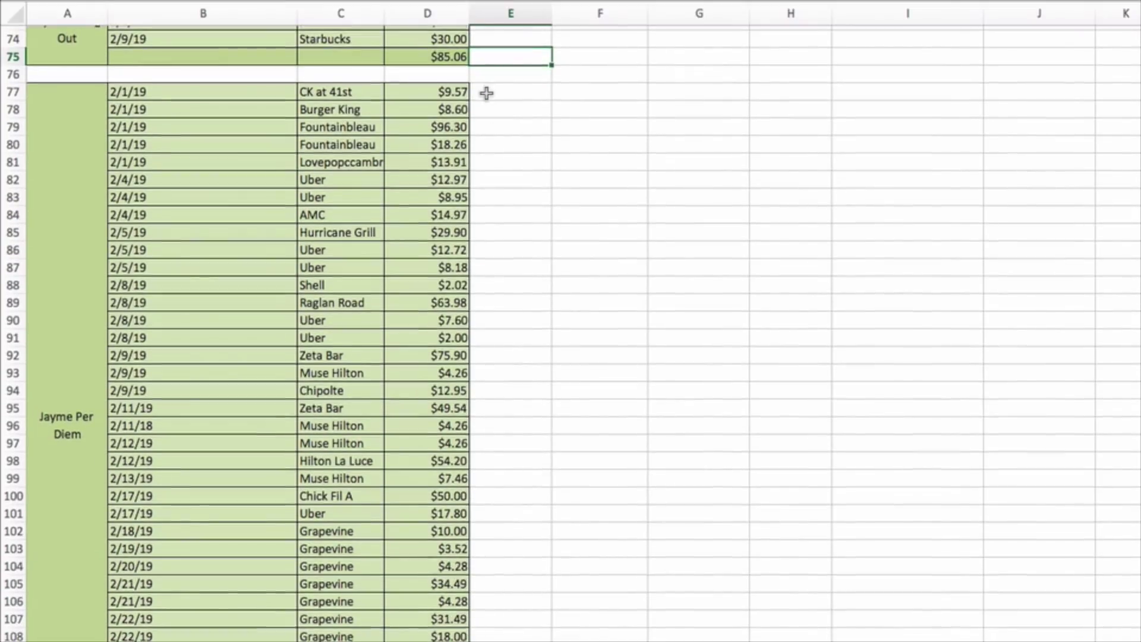
pyautogui.scroll(-3, 486, 93)
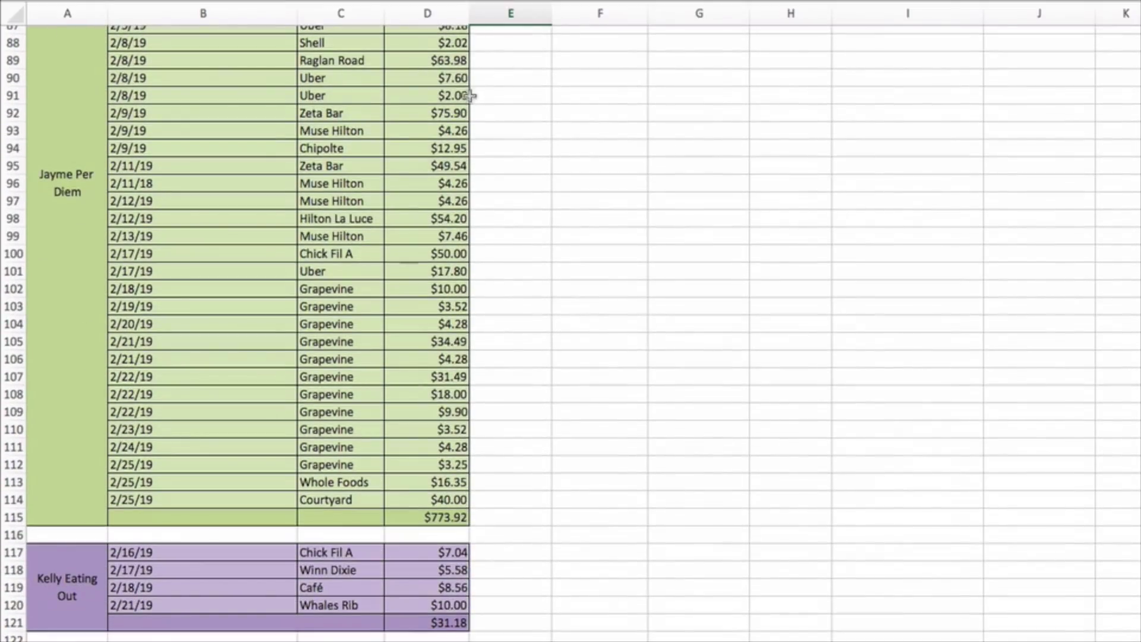
pyautogui.click(270, 83)
pyautogui.moveTo(270, 83); pyautogui.dragTo(465, 97)
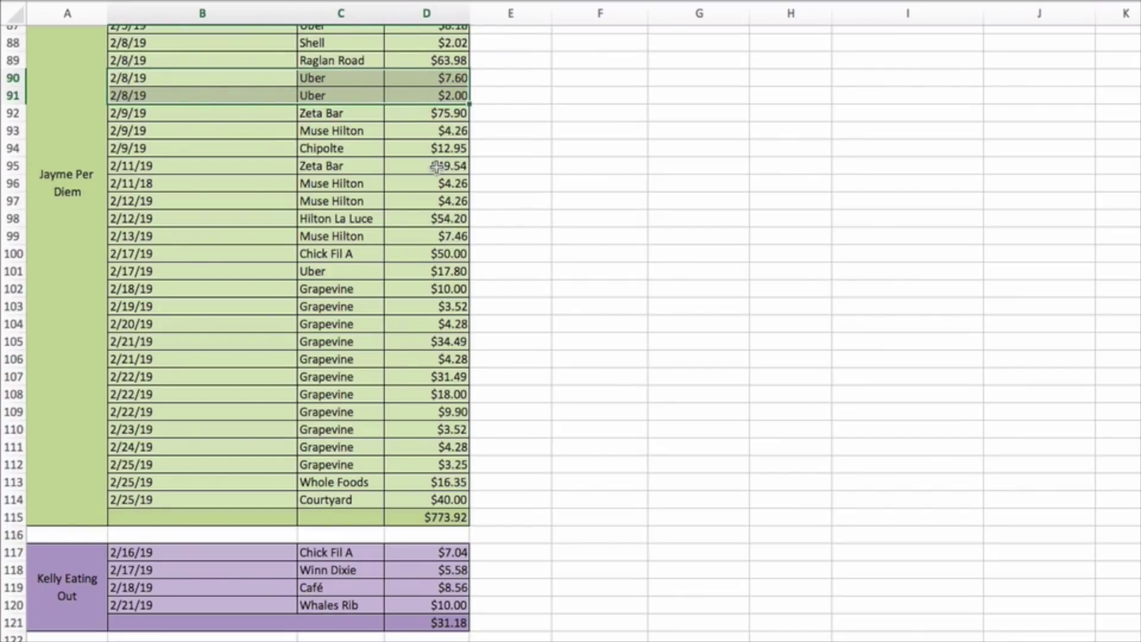
pyautogui.scroll(-1, 434, 167)
pyautogui.click(437, 215)
pyautogui.scroll(-2, 402, 198)
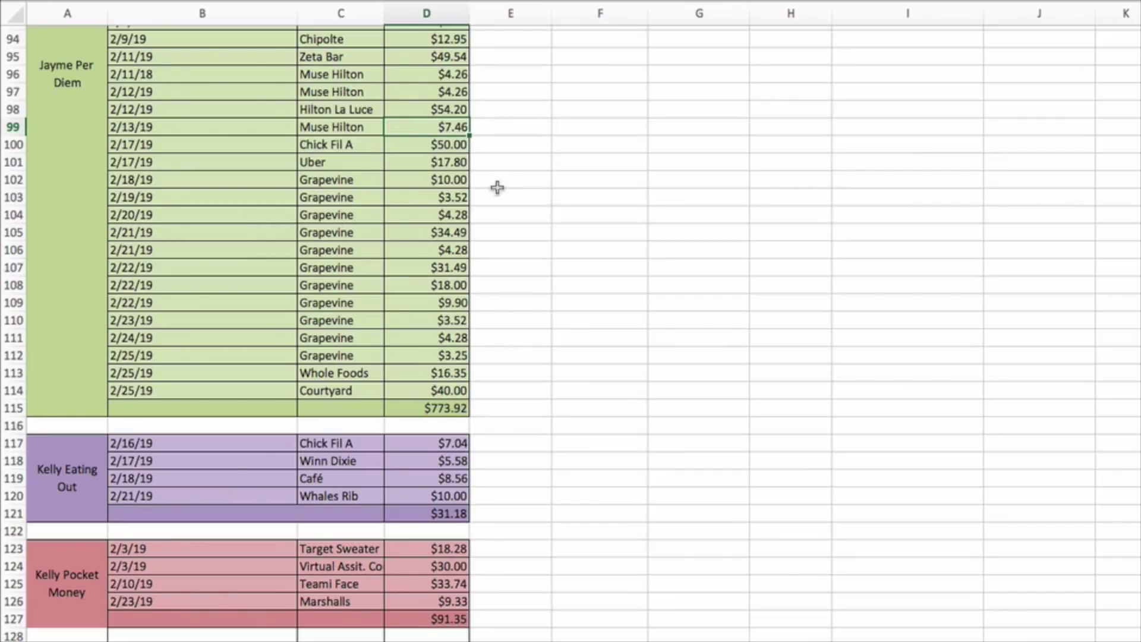
pyautogui.scroll(-2, 505, 190)
# - Point out the $31.49 and $34.49 Grapevine, $16.35 Whole Foods, and $31.18 eating-out total
pyautogui.click(460, 195)
pyautogui.click(456, 164)
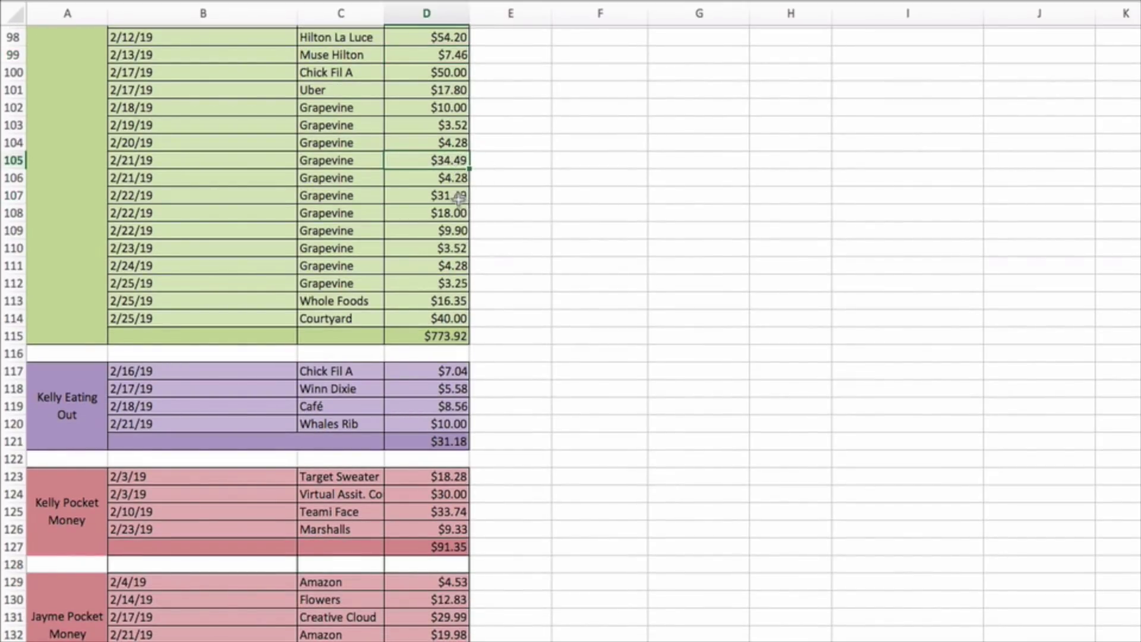
pyautogui.click(451, 301)
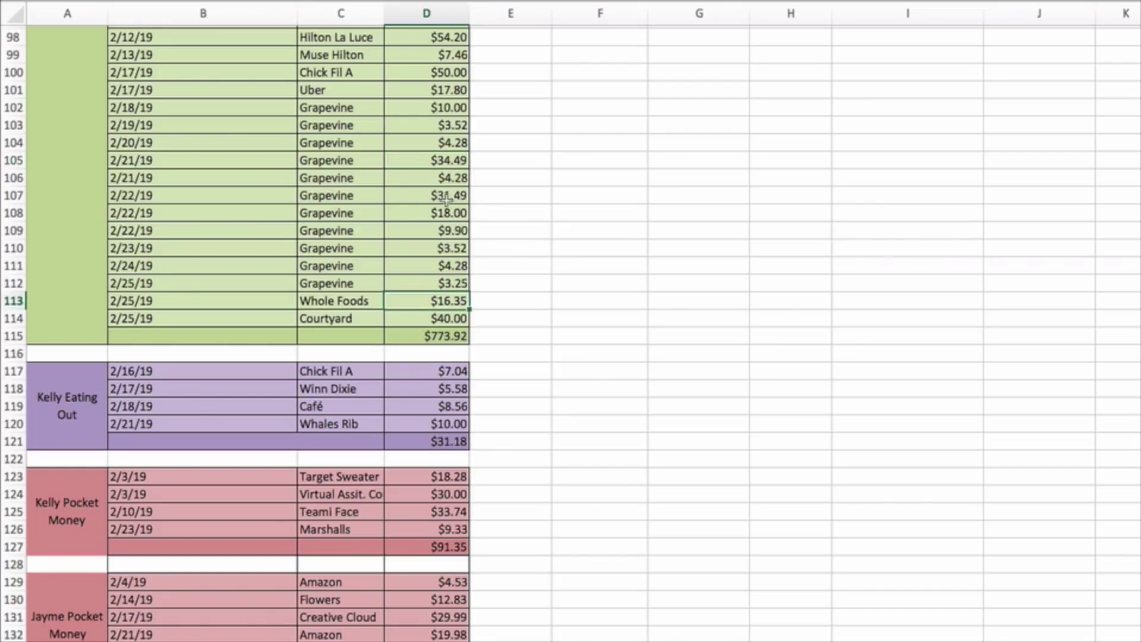
pyautogui.scroll(-6, 512, 157)
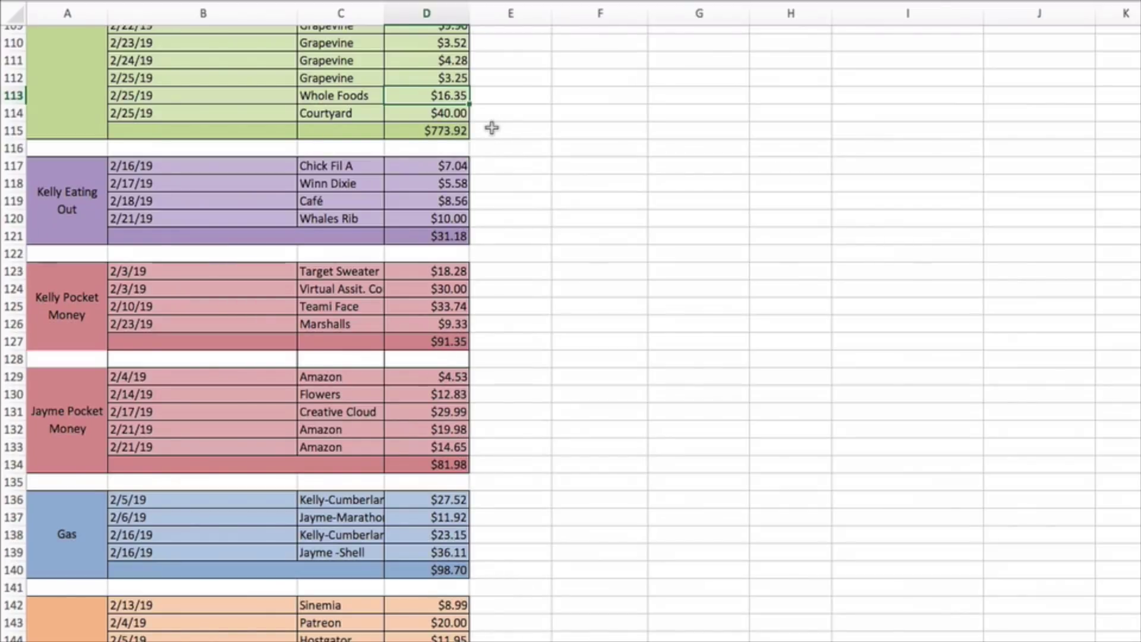
pyautogui.scroll(-4, 493, 130)
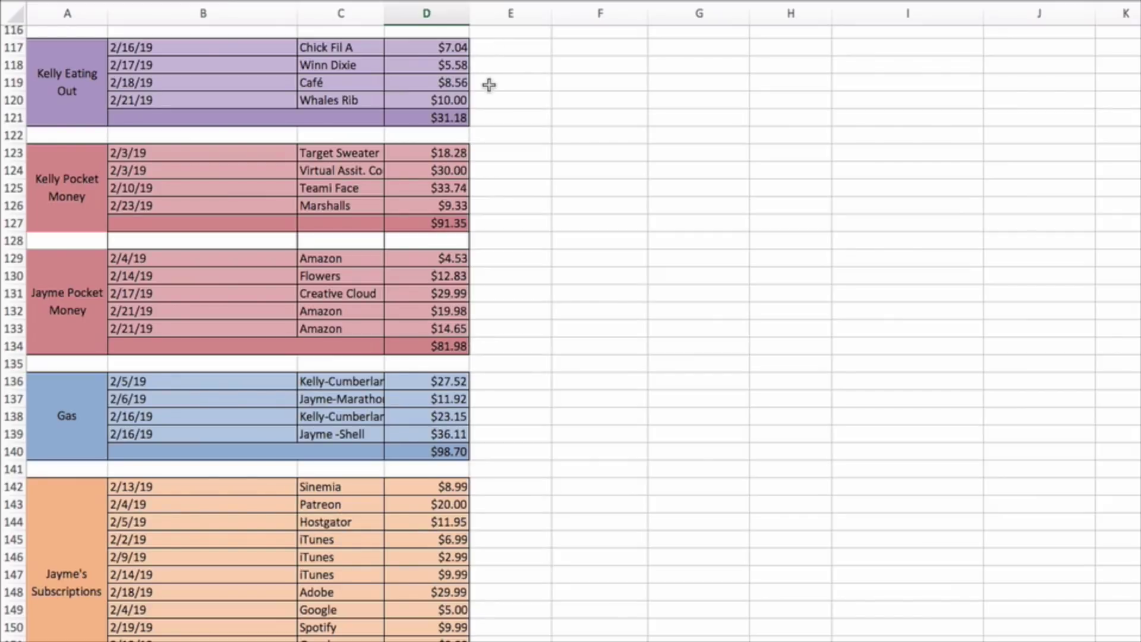
pyautogui.click(488, 117)
# - Review the $30.00, $33.74 Teami Face and $9.33 Marshalls charges and the $91.35 pocket money total
pyautogui.scroll(-3, 490, 117)
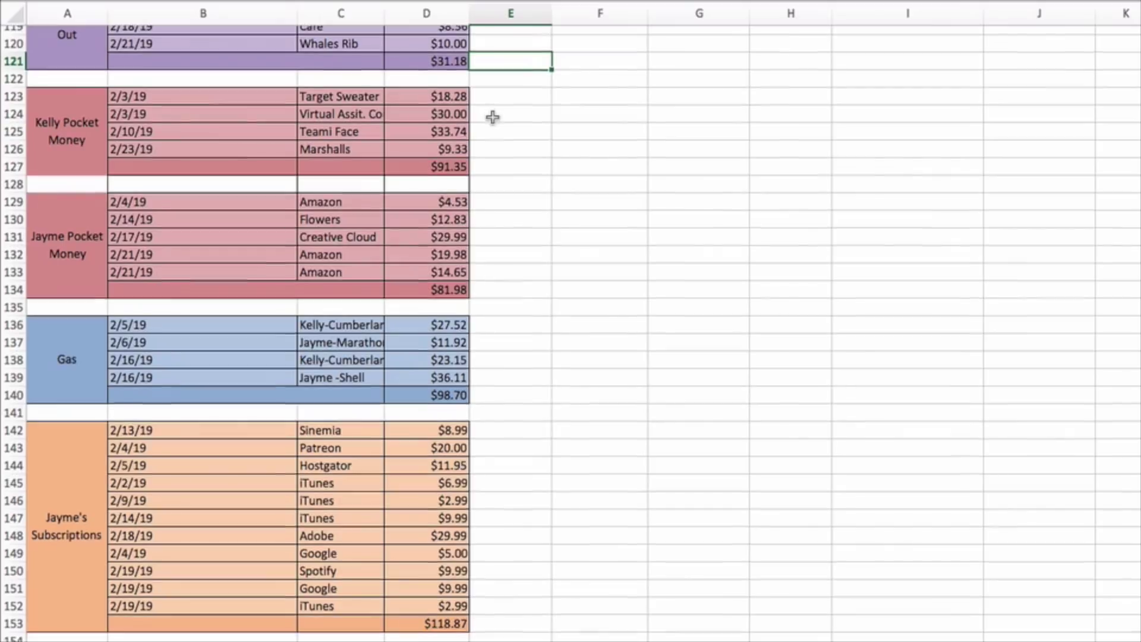
pyautogui.scroll(-2, 493, 117)
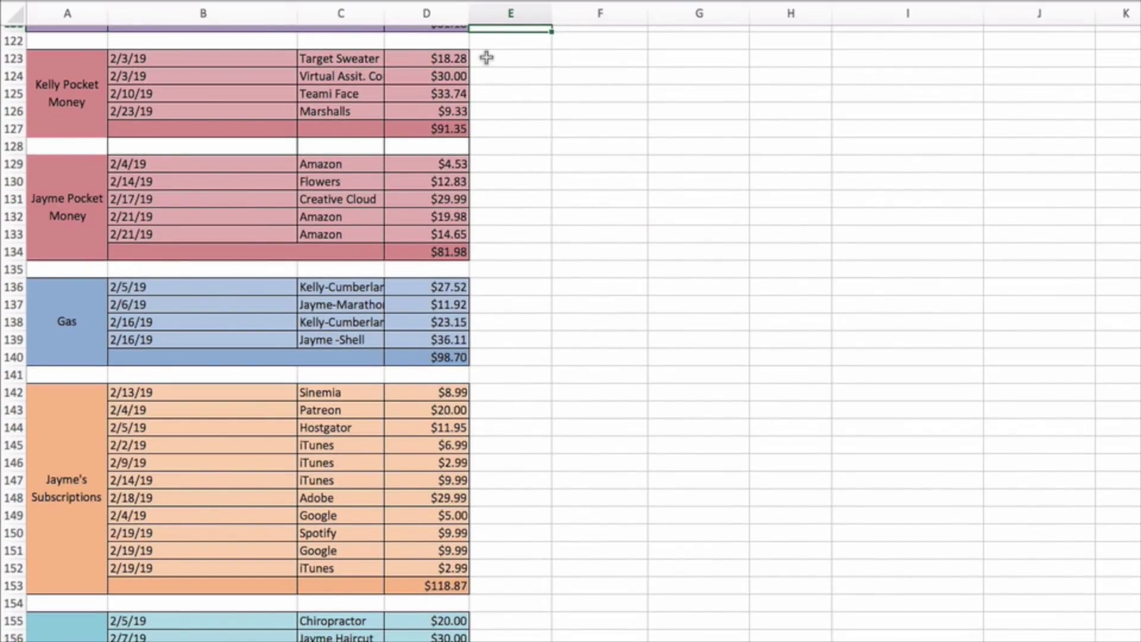
pyautogui.moveTo(481, 79); pyautogui.dragTo(407, 80)
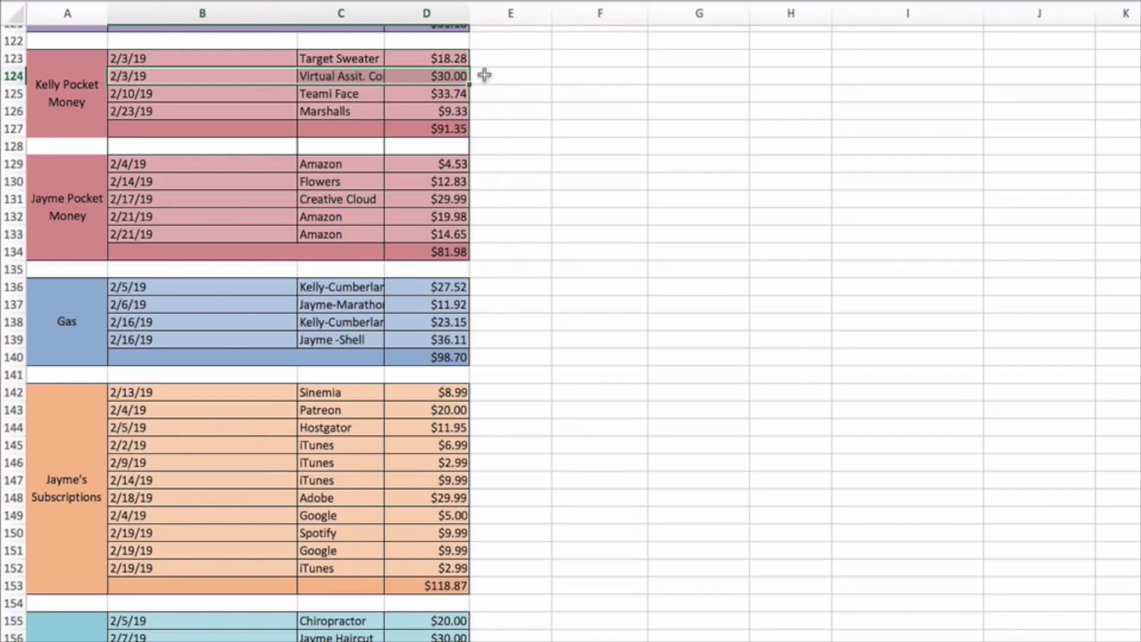
pyautogui.click(491, 76)
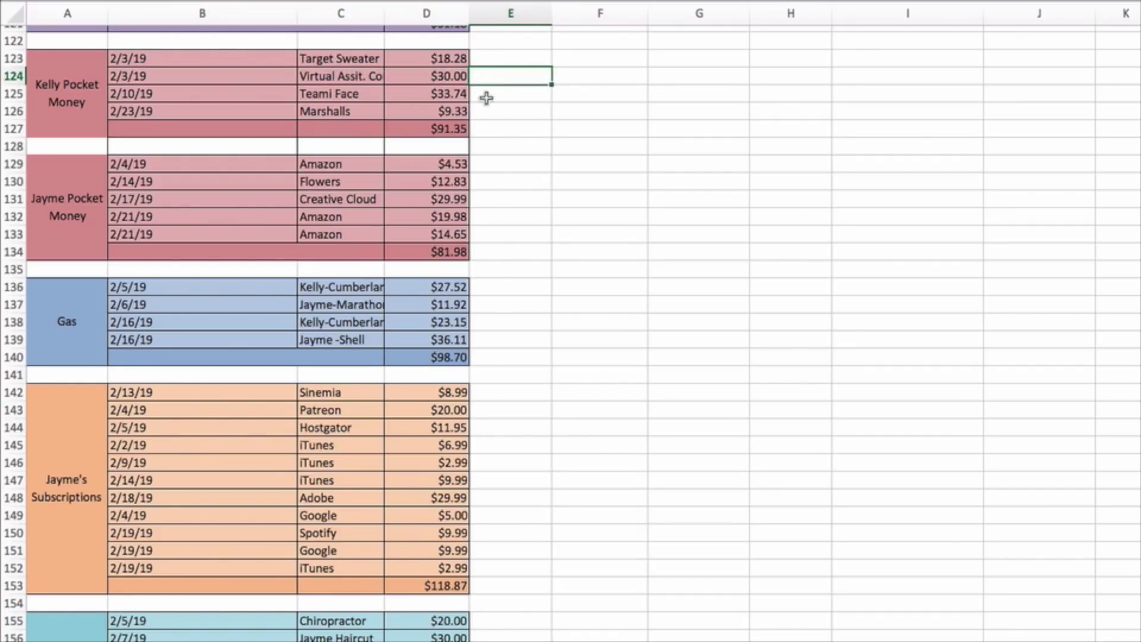
pyautogui.click(476, 93)
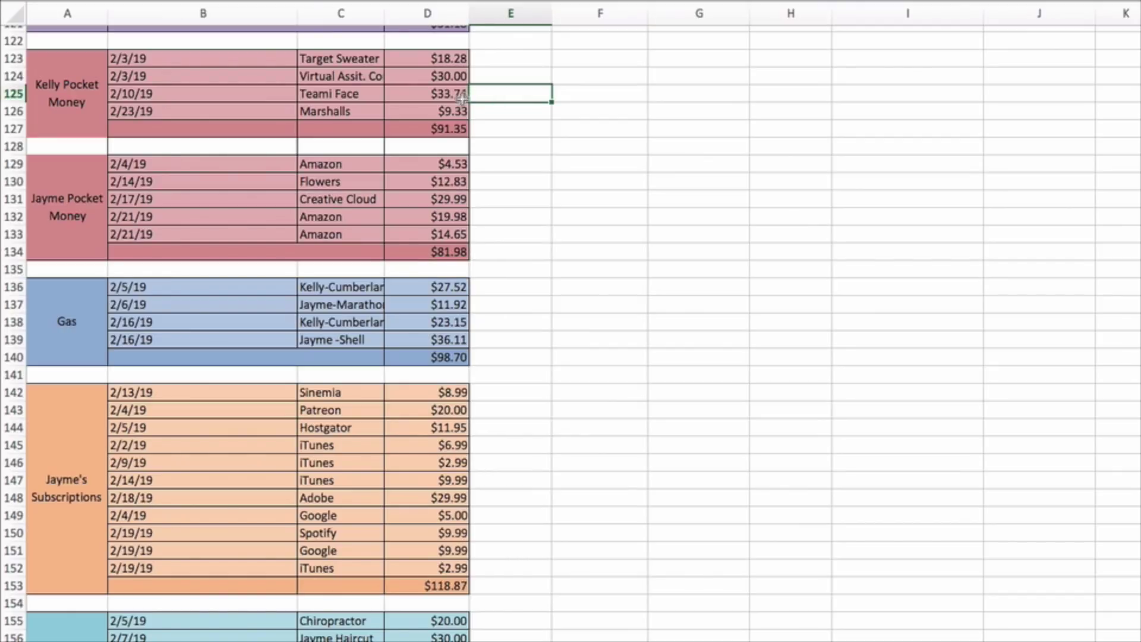
pyautogui.click(485, 112)
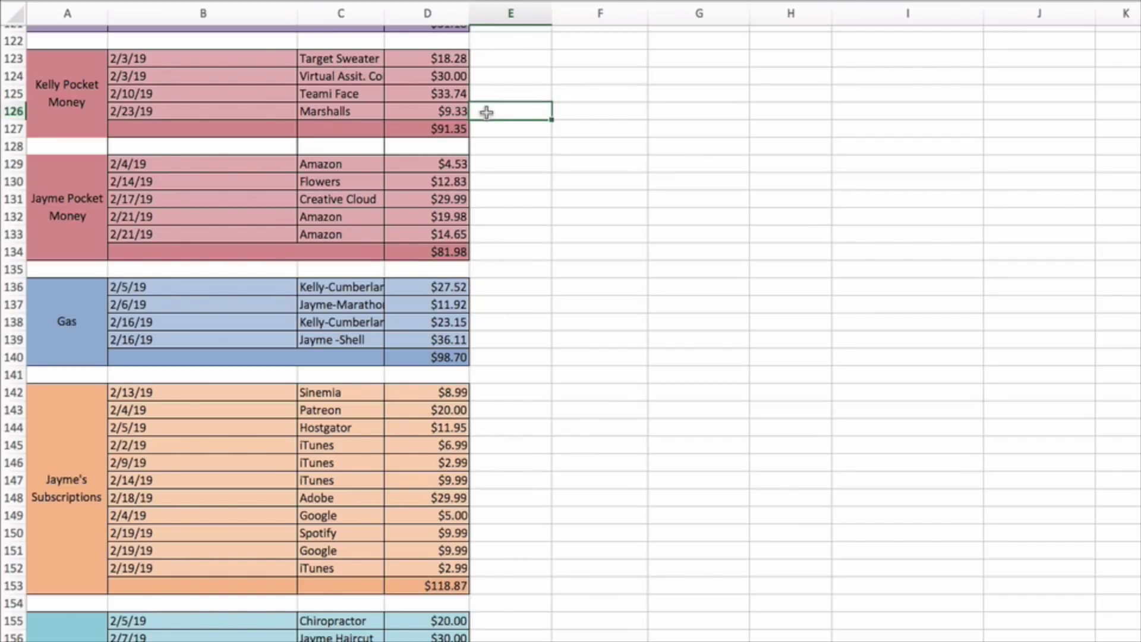
pyautogui.click(484, 126)
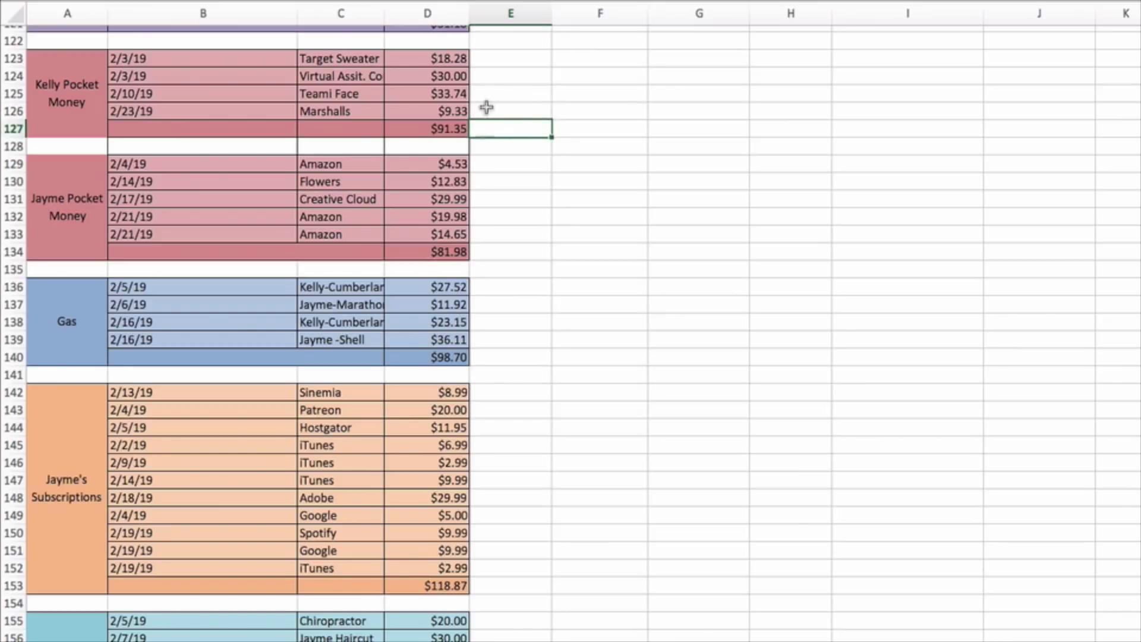
# - Review the $4.53 Amazon, $12.83 Flowers, $29.99 Creative Cloud and $19.98 Amazon entries, totaling $81.98
pyautogui.scroll(-5, 493, 98)
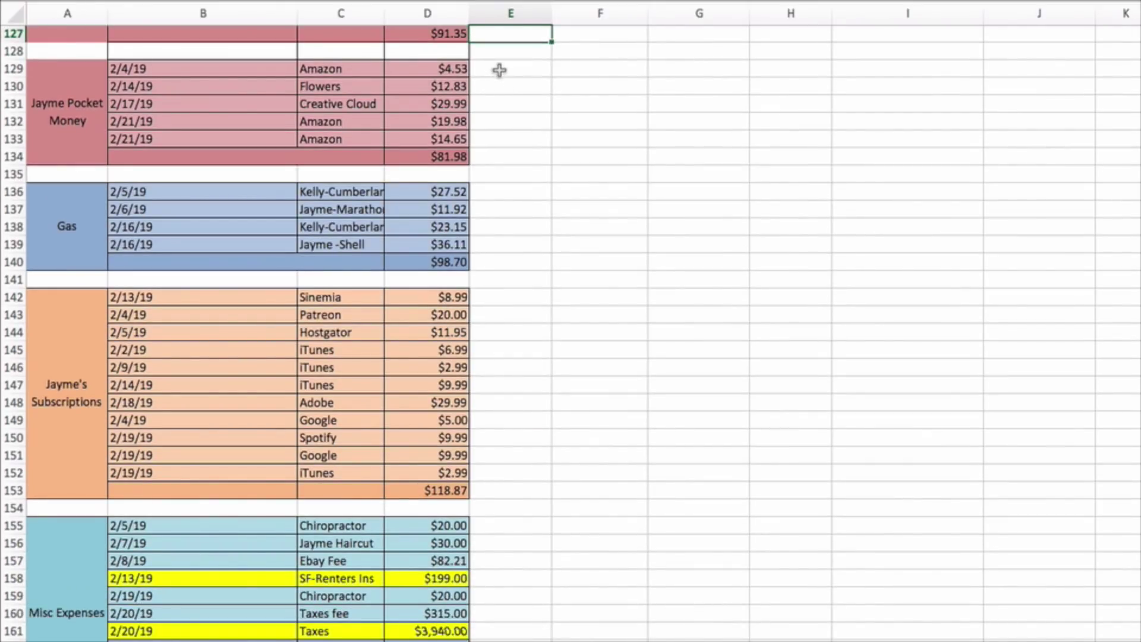
pyautogui.click(500, 70)
pyautogui.click(489, 86)
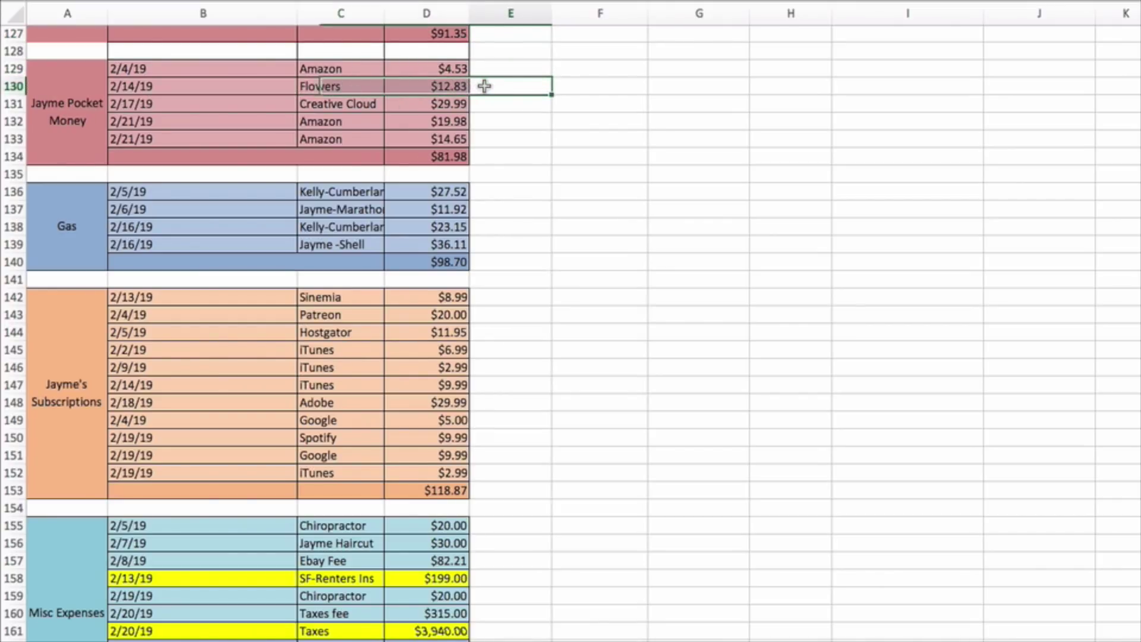
pyautogui.click(429, 85)
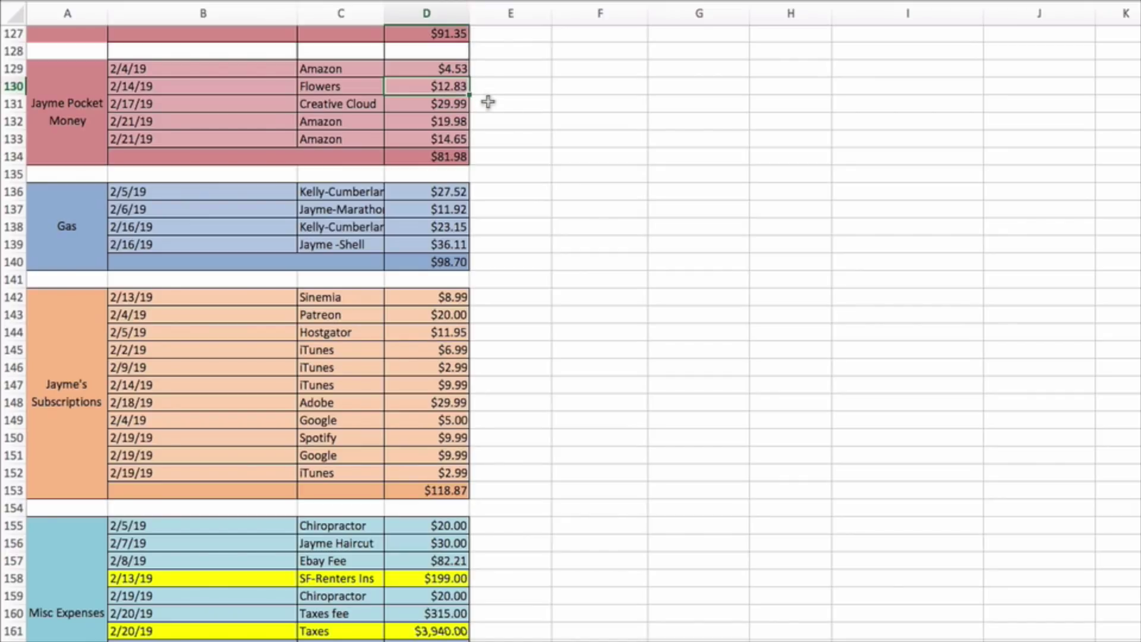
pyautogui.click(488, 104)
pyautogui.click(484, 120)
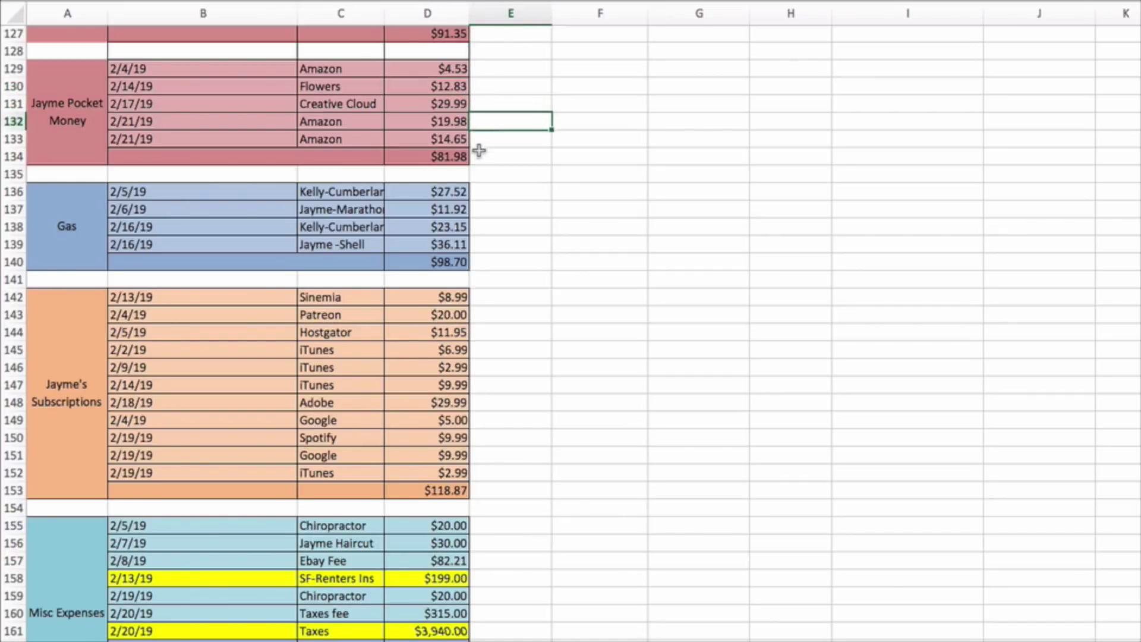
pyautogui.click(499, 155)
# - Check the $98.70 gas total and the $118.87 subscriptions total
pyautogui.scroll(-3, 496, 140)
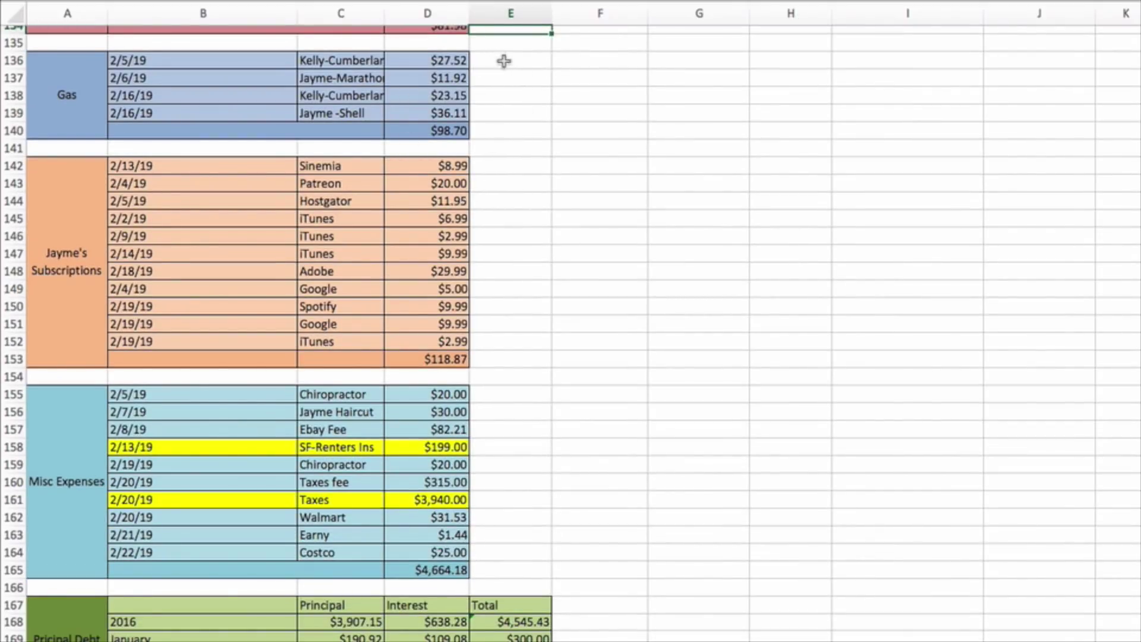
pyautogui.moveTo(504, 62); pyautogui.dragTo(502, 125)
pyautogui.click(502, 127)
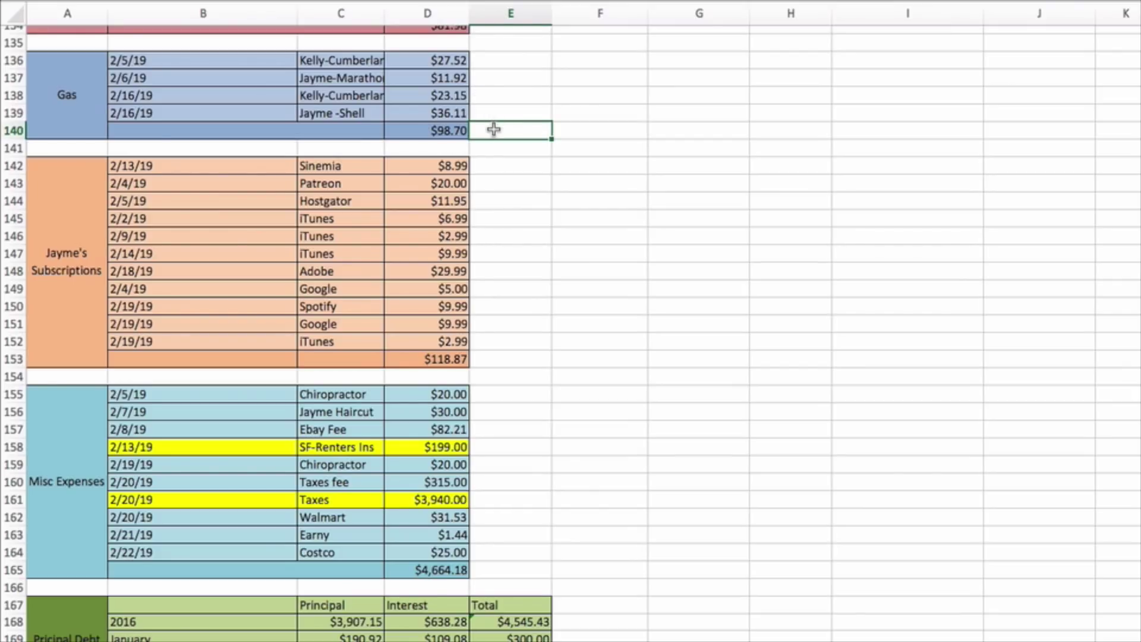
pyautogui.scroll(-5, 494, 128)
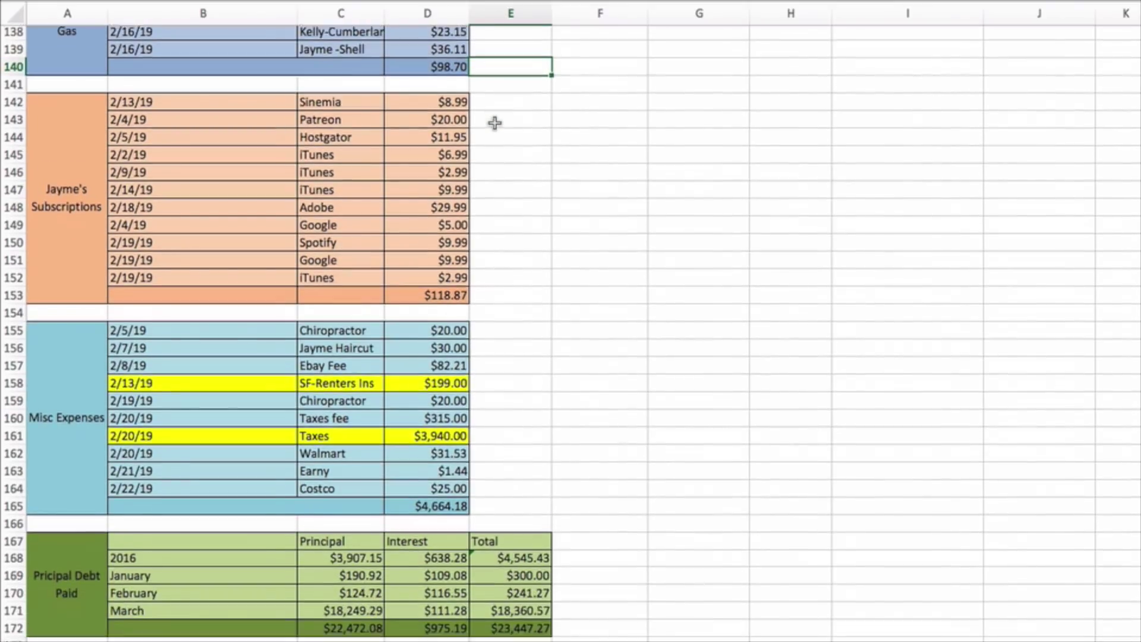
pyautogui.scroll(-1, 495, 123)
pyautogui.click(493, 252)
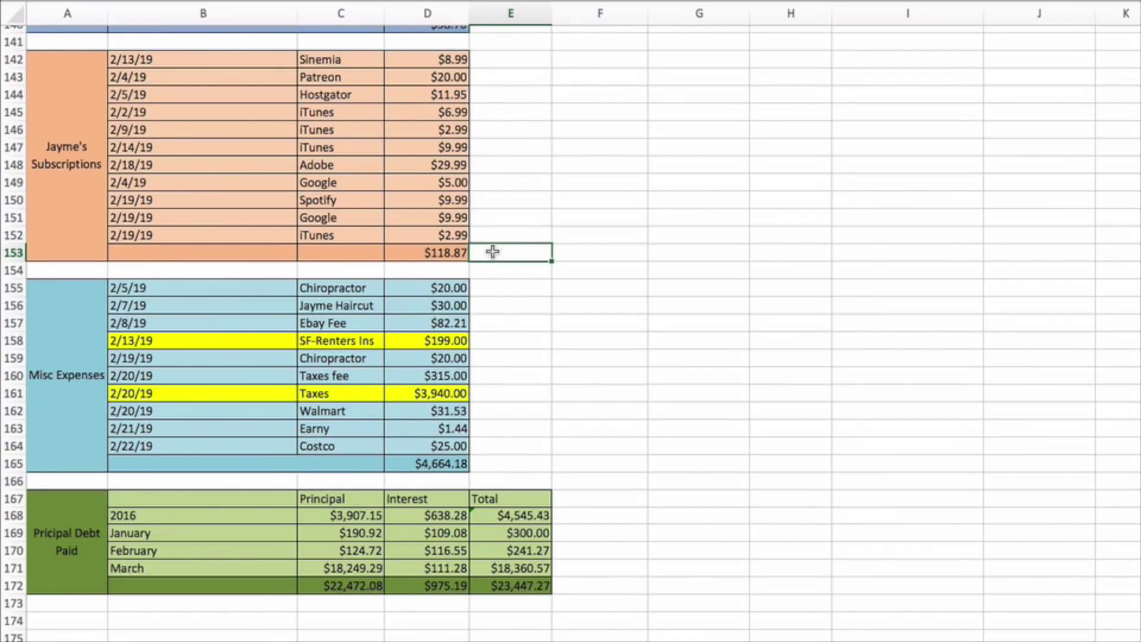
pyautogui.scroll(-7, 494, 247)
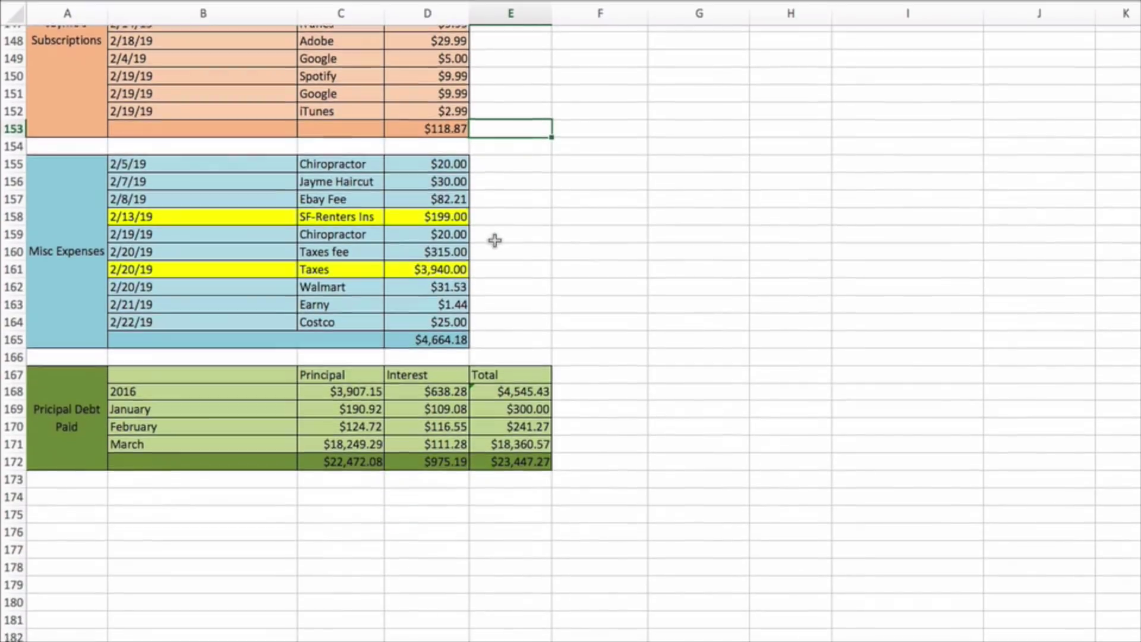
pyautogui.scroll(-7, 495, 240)
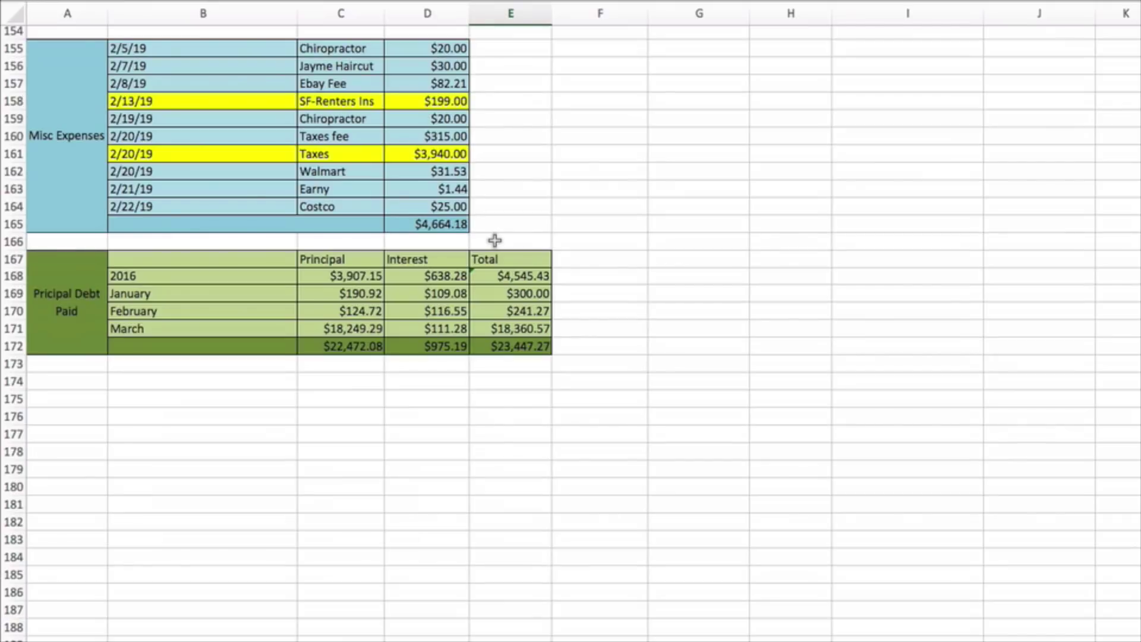
pyautogui.click(491, 67)
pyautogui.click(491, 87)
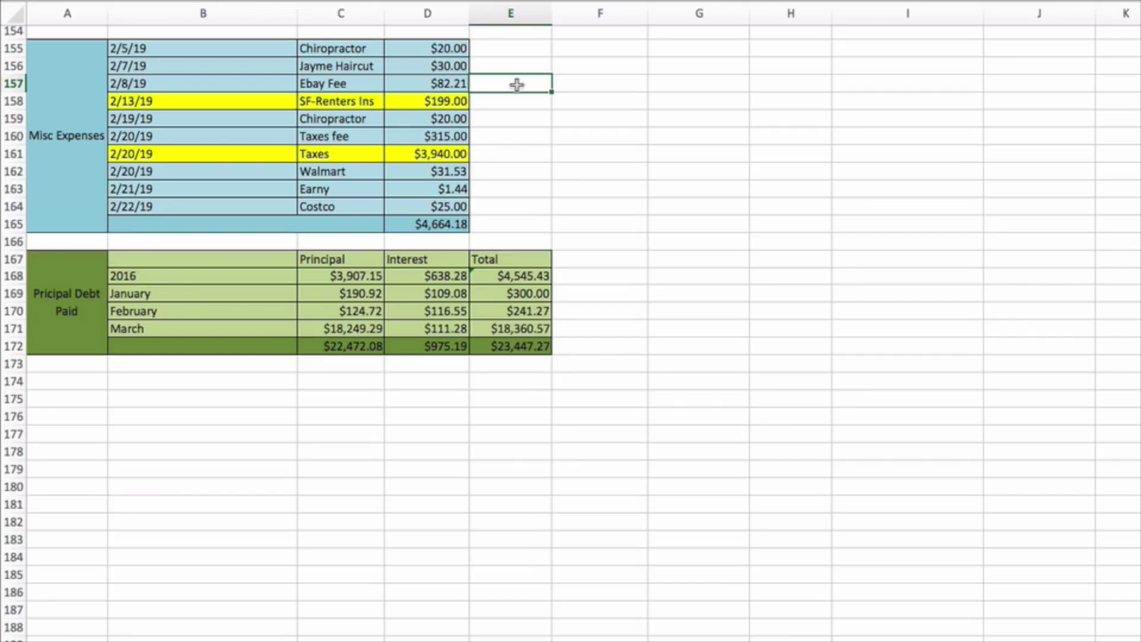
pyautogui.click(505, 114)
pyautogui.click(494, 133)
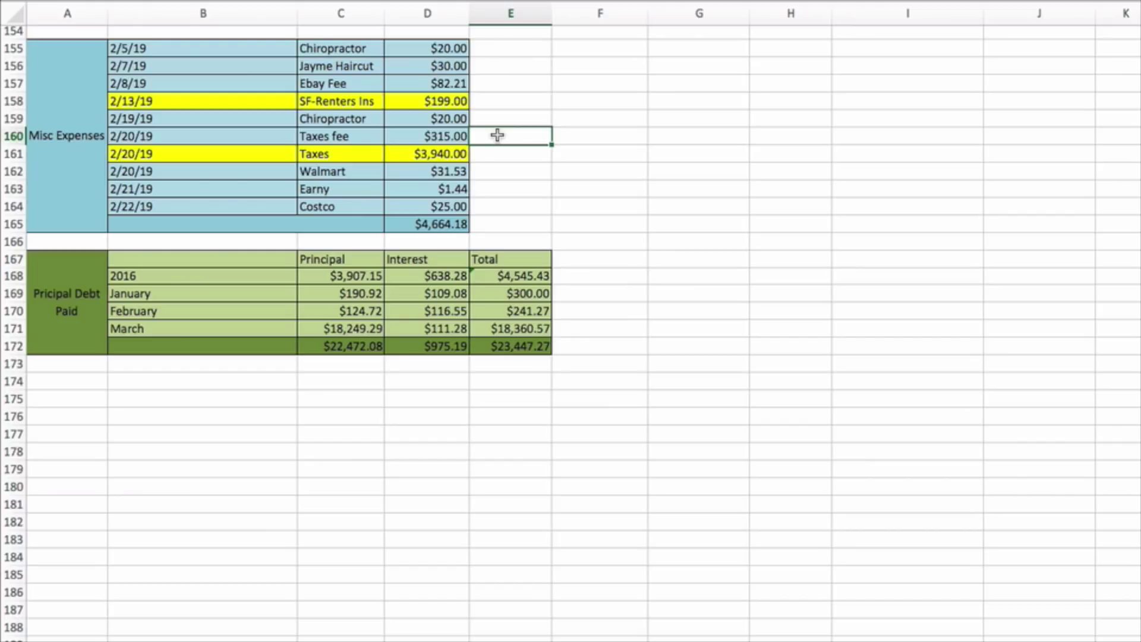
pyautogui.moveTo(494, 156); pyautogui.dragTo(280, 156)
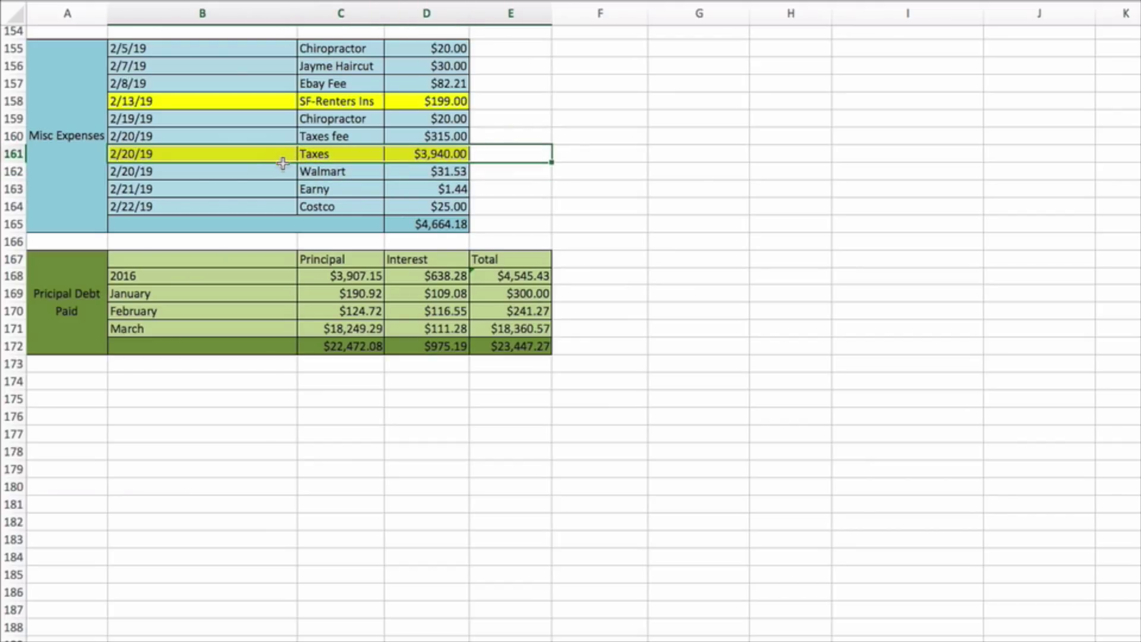
pyautogui.click(483, 150)
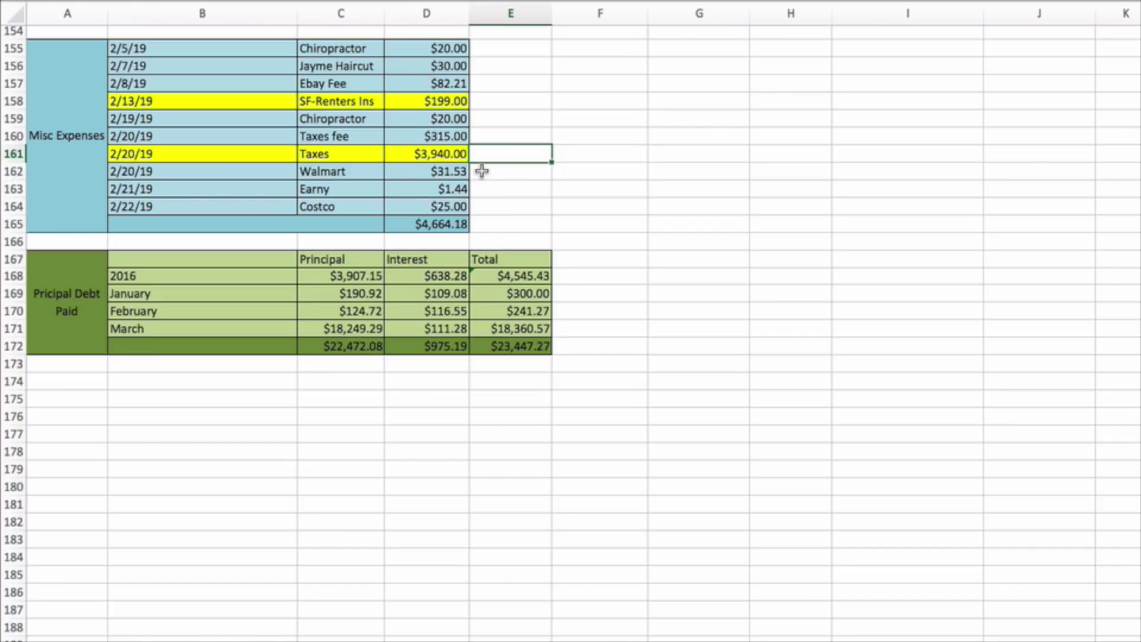
pyautogui.click(480, 189)
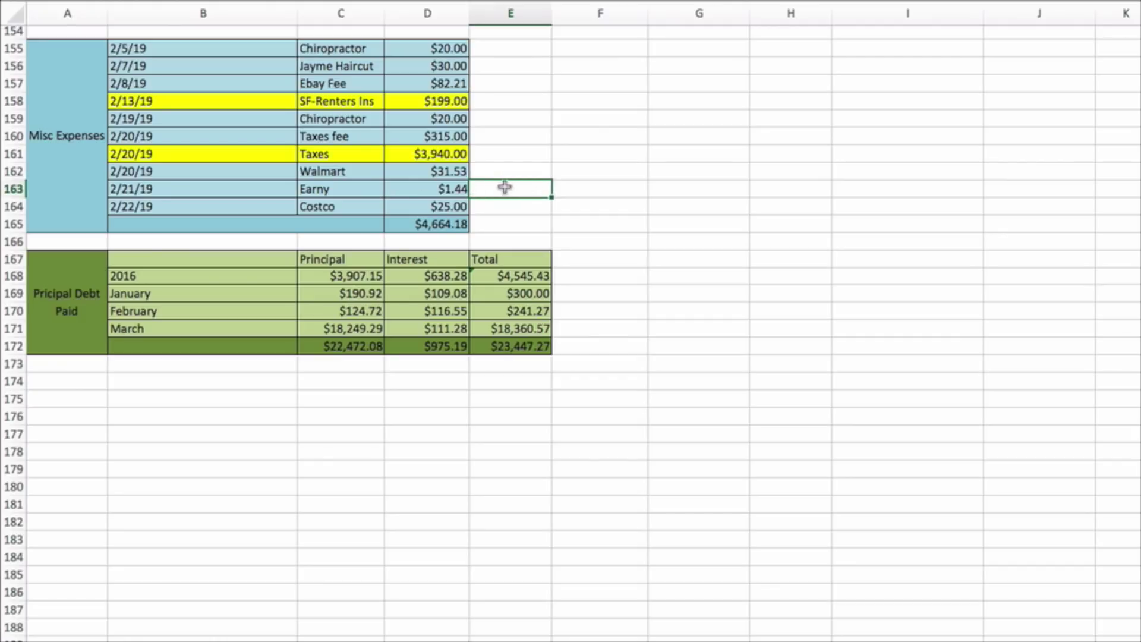
pyautogui.click(497, 206)
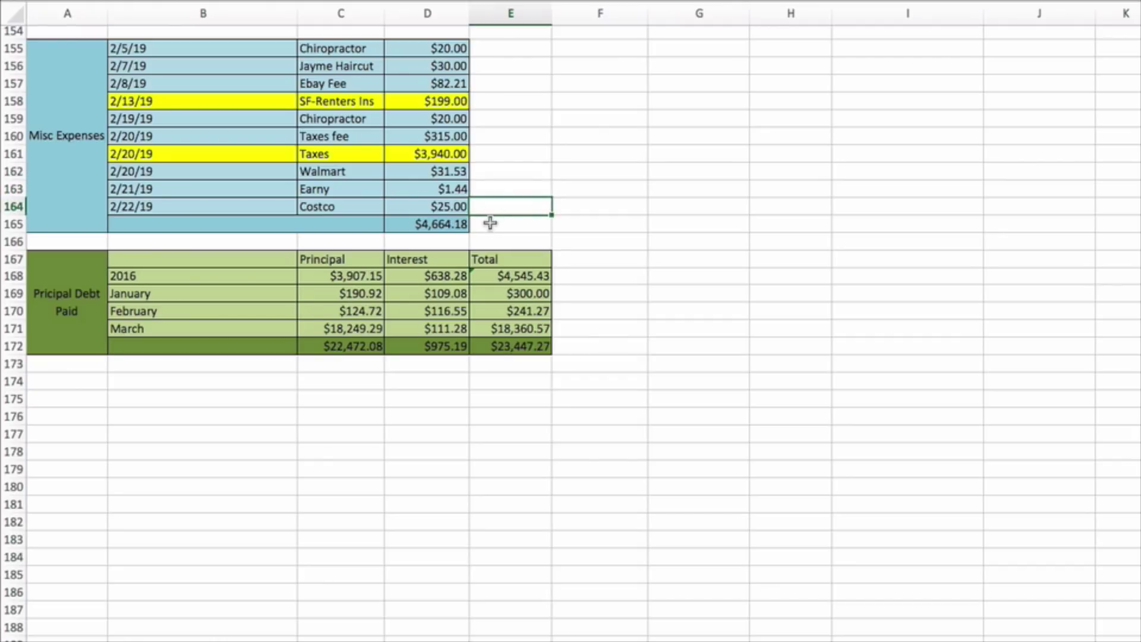
pyautogui.click(488, 225)
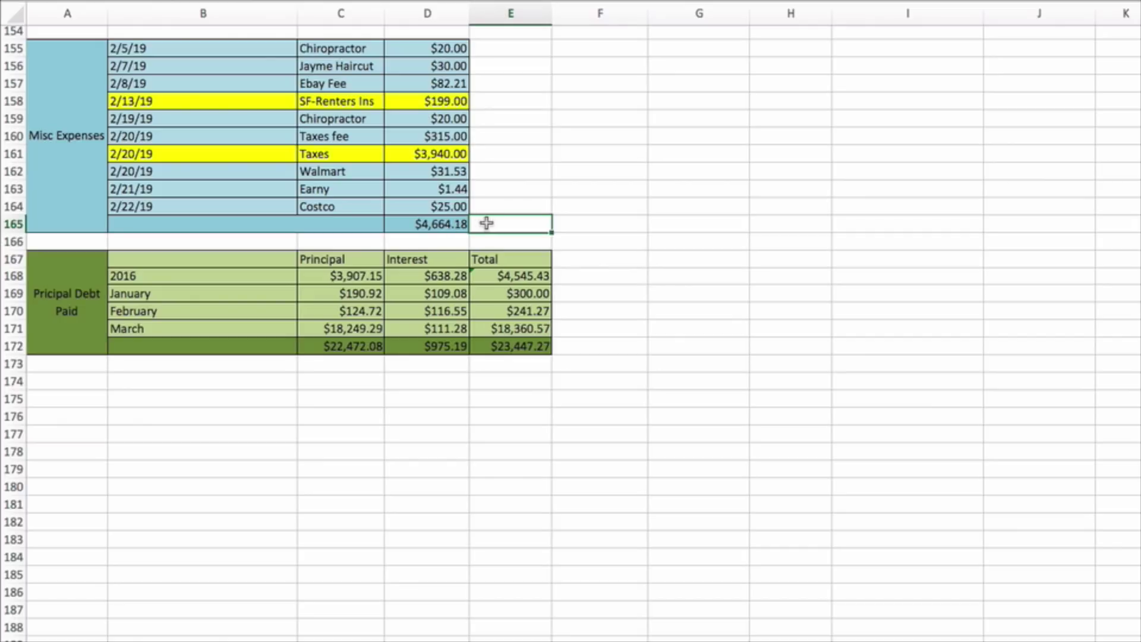
# - Review the $202.00 and $304.50 term life insurance amounts and the row 33 over/under
pyautogui.scroll(1, 498, 219)
pyautogui.scroll(20, 499, 220)
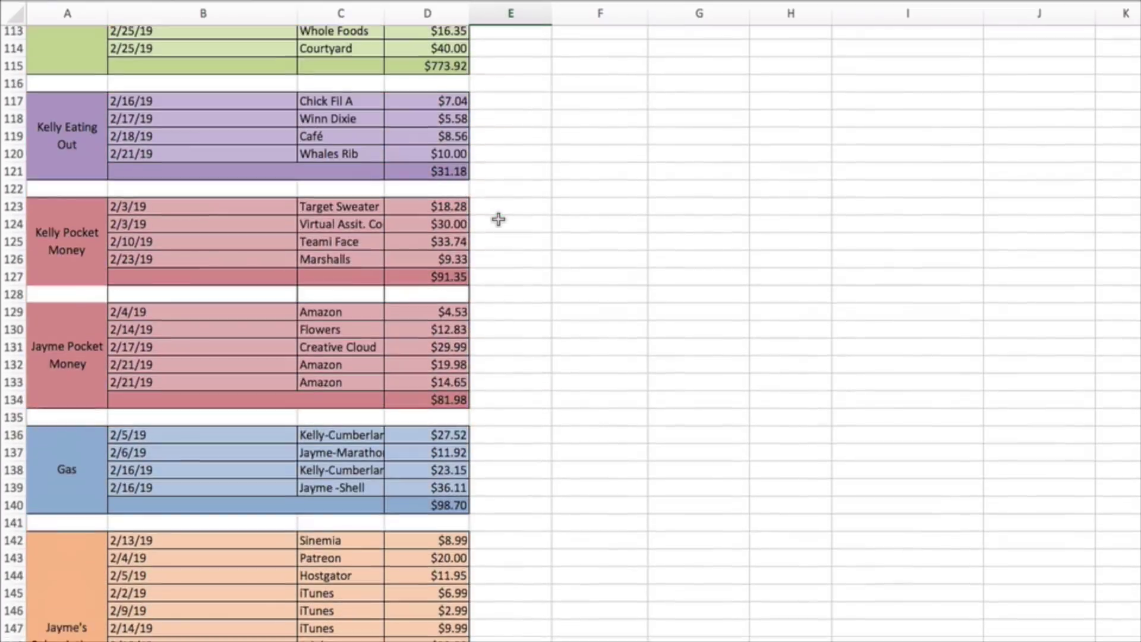
pyautogui.scroll(8, 498, 217)
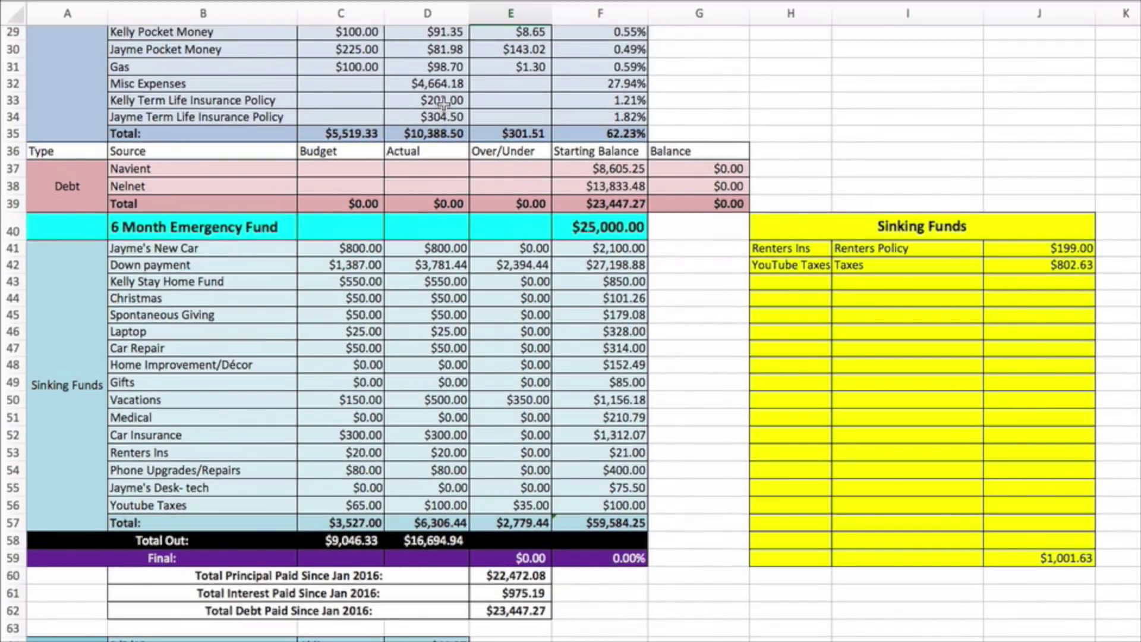
pyautogui.click(398, 102)
pyautogui.click(401, 115)
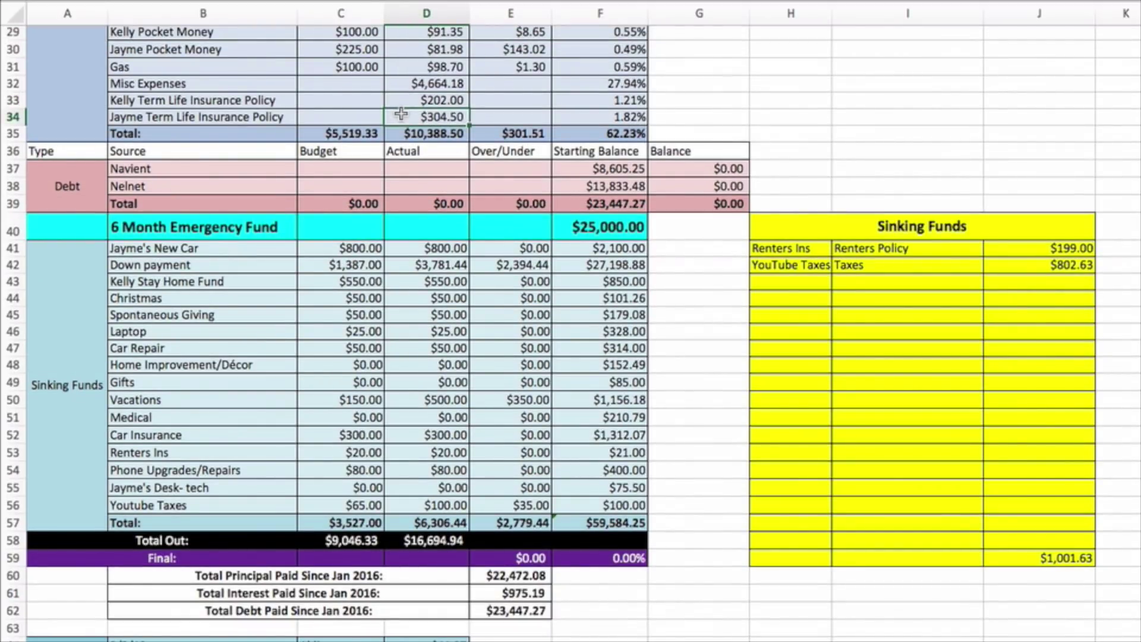
pyautogui.click(498, 98)
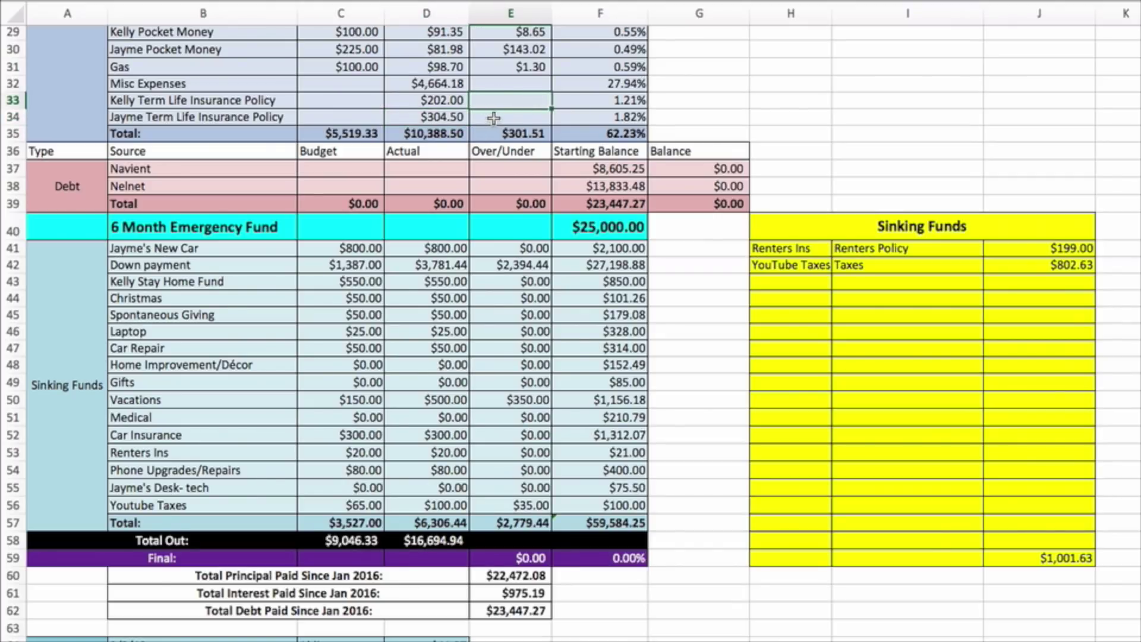
# - Check the $10,388.50 actual regular costs total, then scroll down to the Debt section
pyautogui.scroll(5, 493, 122)
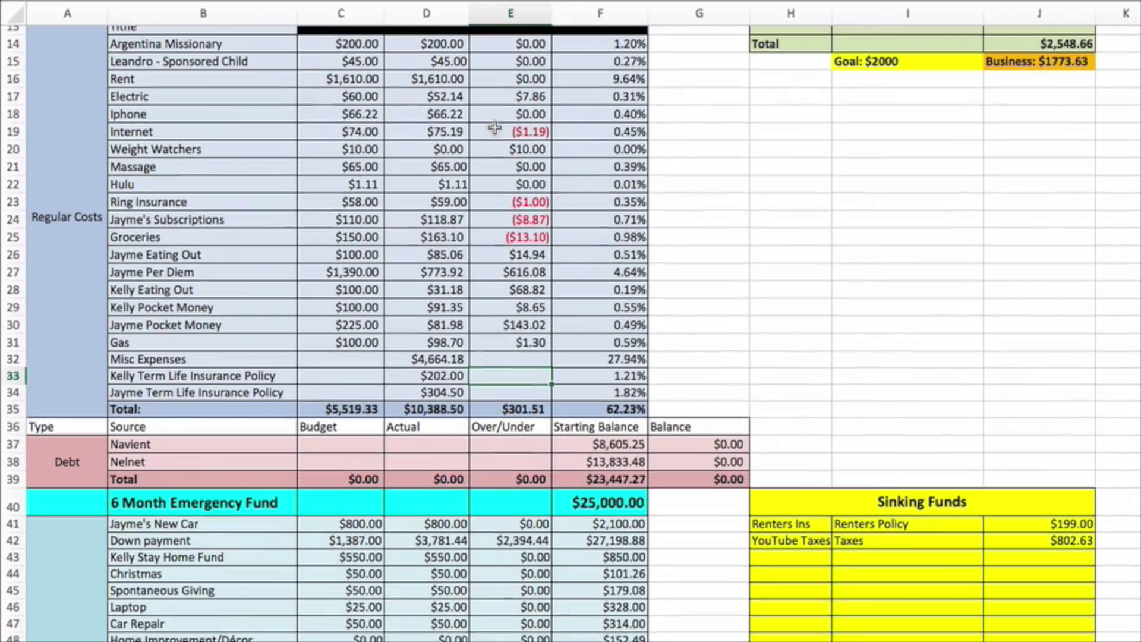
pyautogui.scroll(1, 440, 173)
pyautogui.click(421, 446)
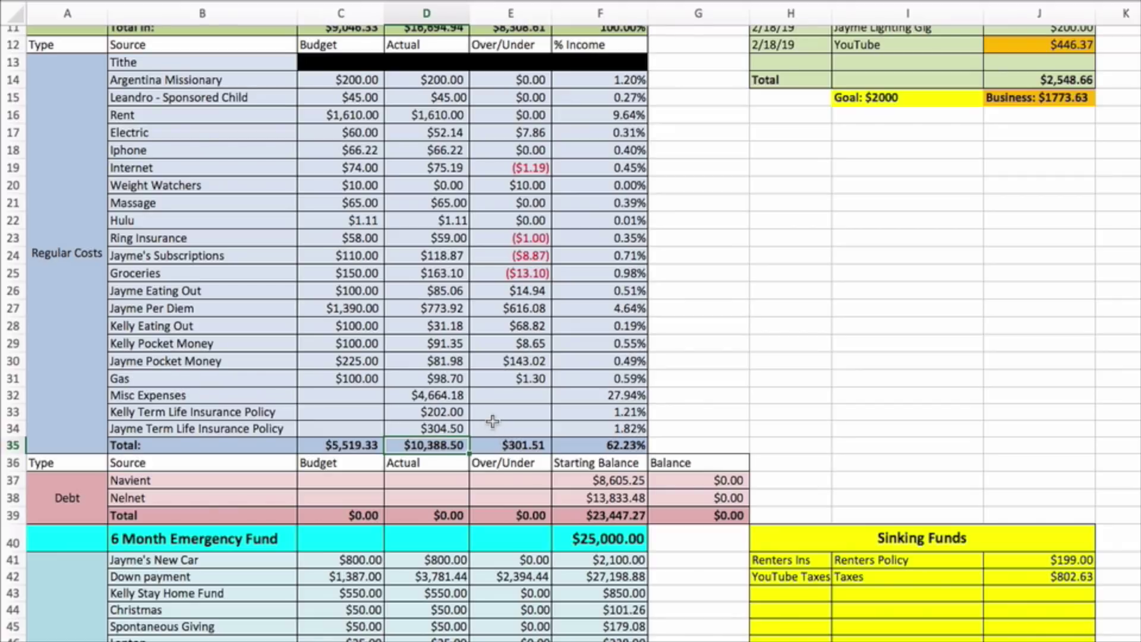
pyautogui.scroll(-1, 502, 280)
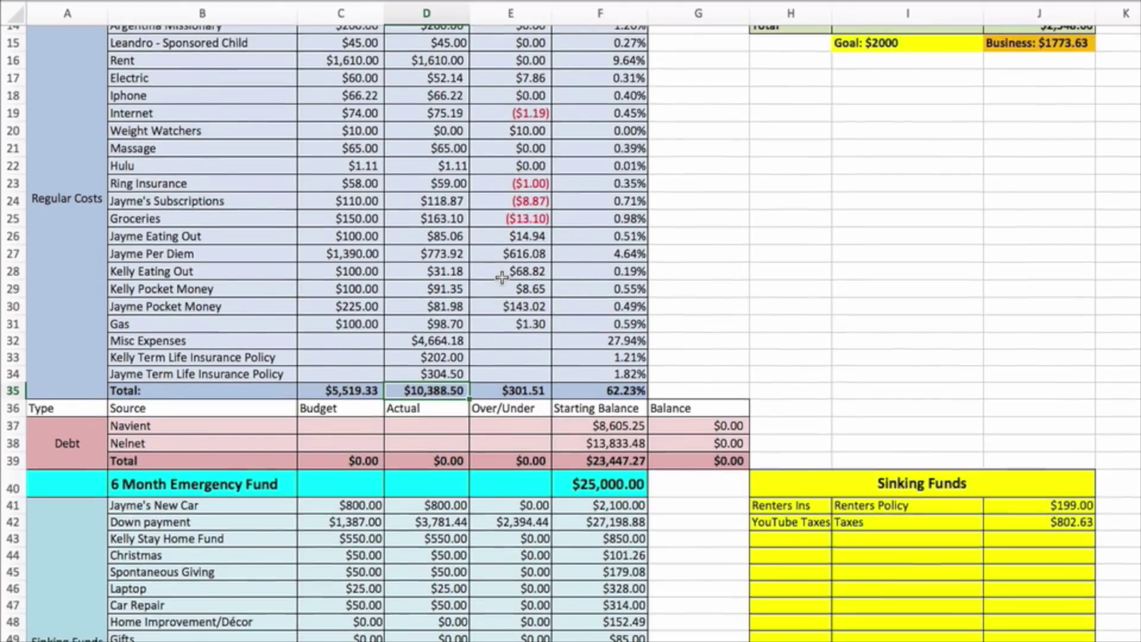
pyautogui.scroll(-7, 502, 279)
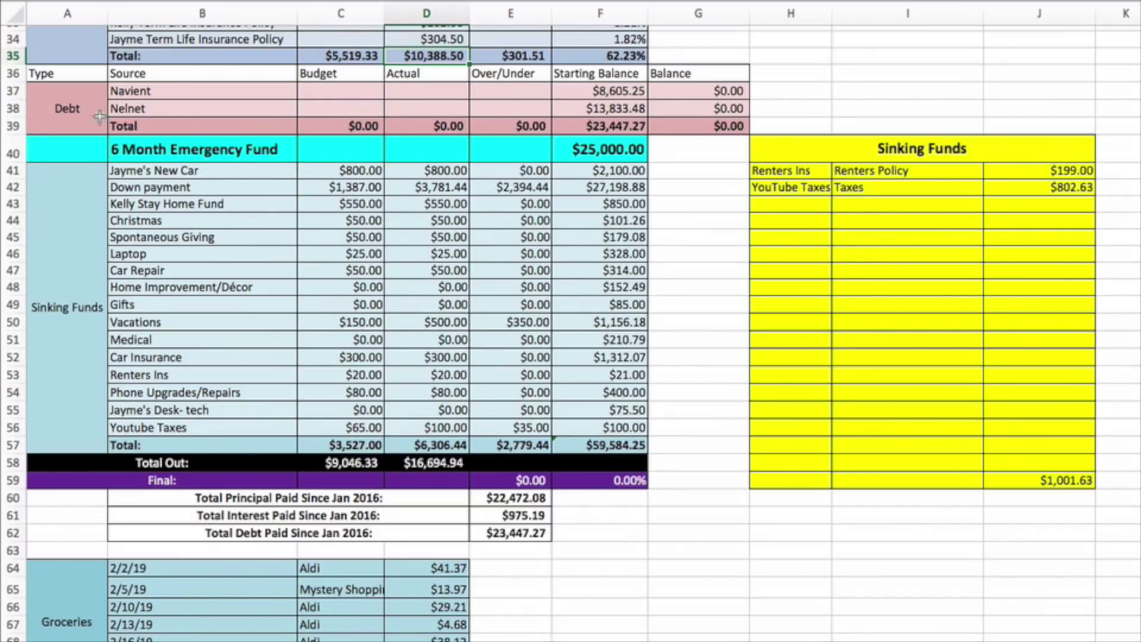
pyautogui.moveTo(89, 113); pyautogui.dragTo(665, 104)
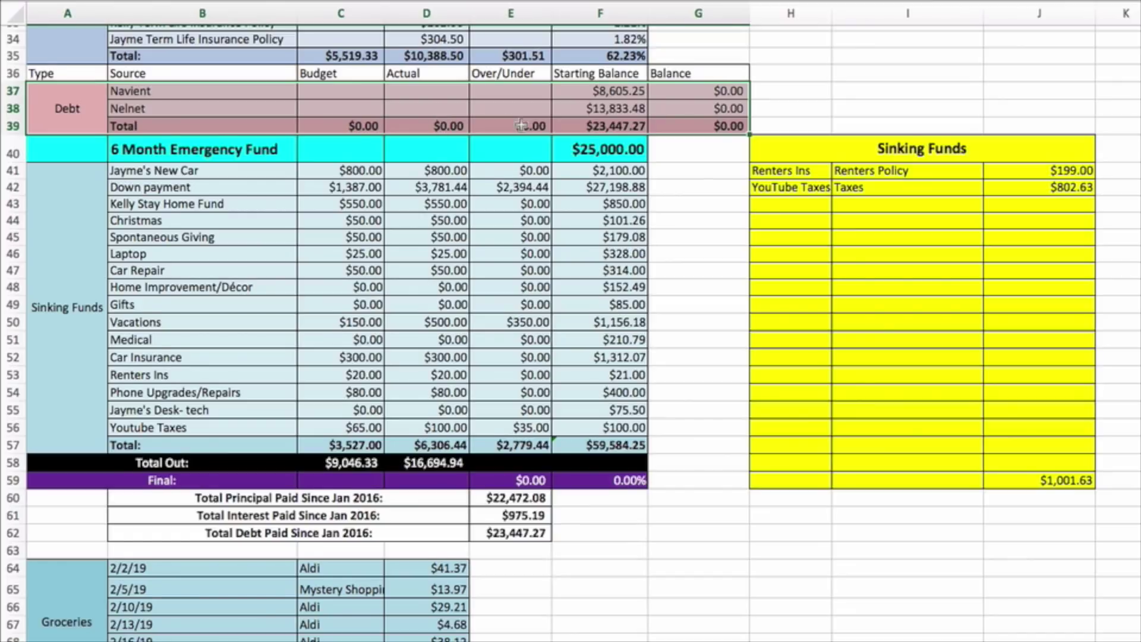
pyautogui.scroll(-2, 520, 130)
pyautogui.scroll(-1, 521, 131)
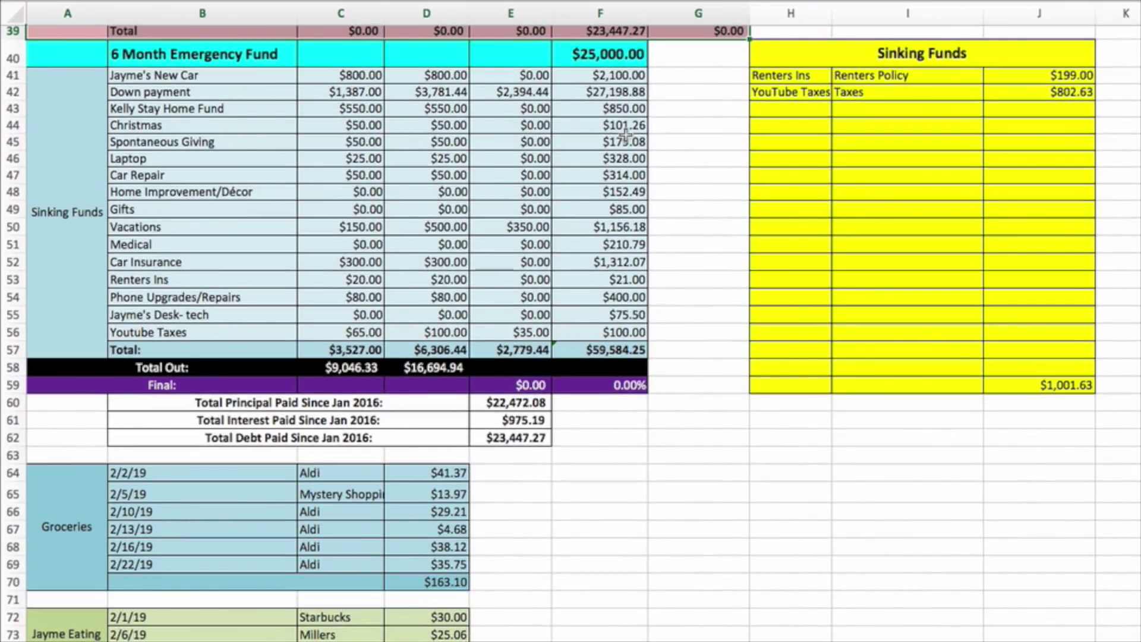
pyautogui.click(625, 138)
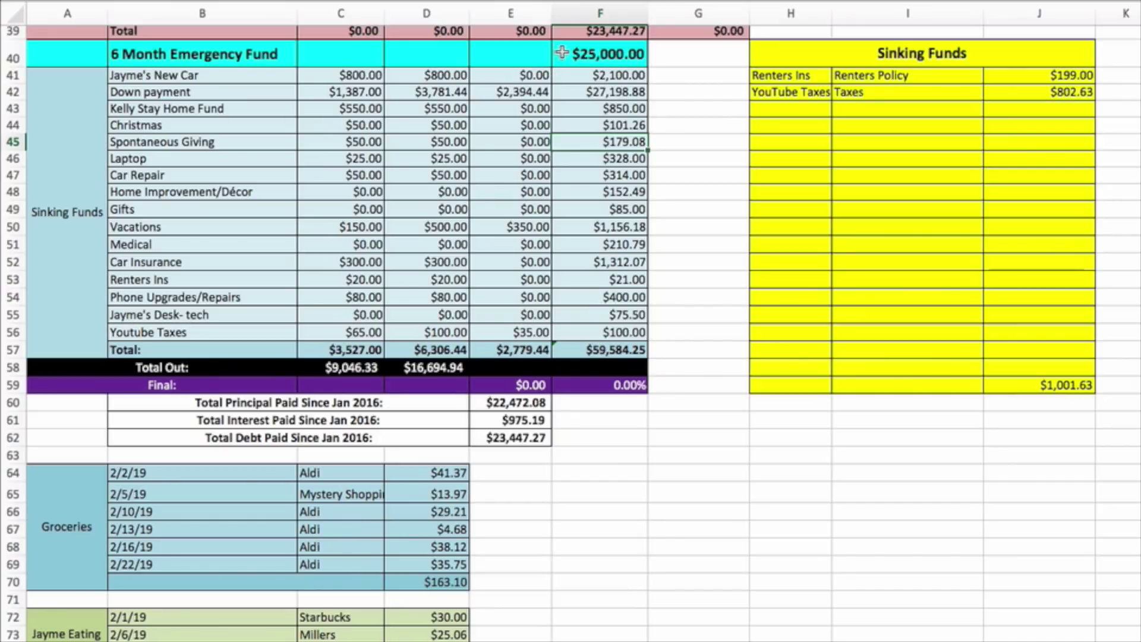
pyautogui.scroll(-1, 561, 54)
pyautogui.scroll(1, 158, 154)
pyautogui.scroll(-1, 127, 159)
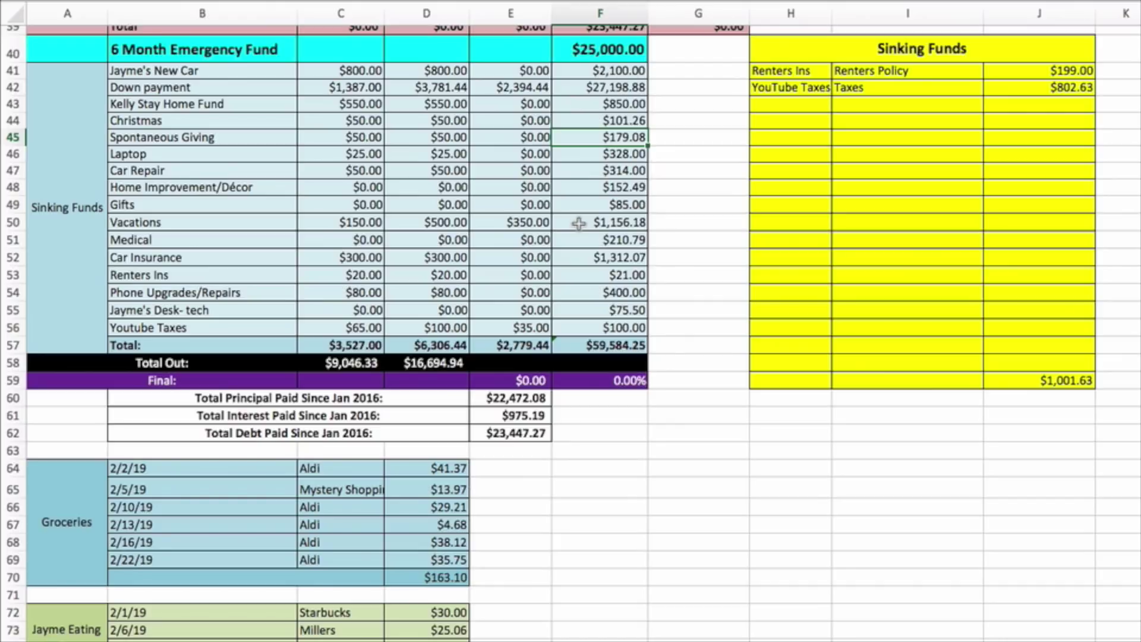
pyautogui.moveTo(567, 223); pyautogui.dragTo(370, 218)
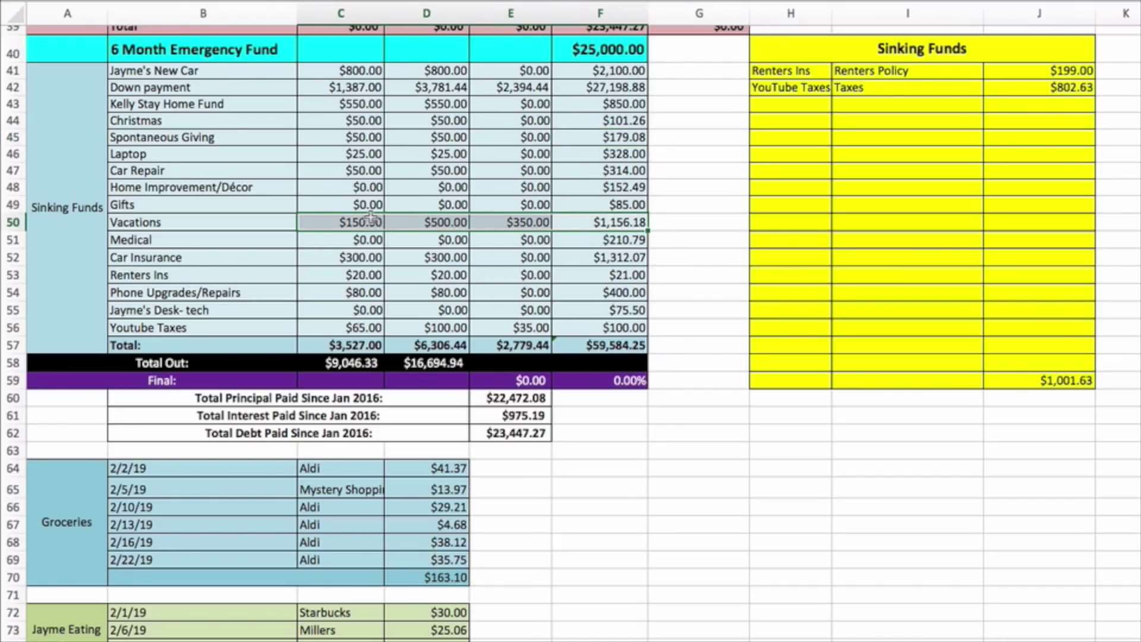
pyautogui.click(562, 222)
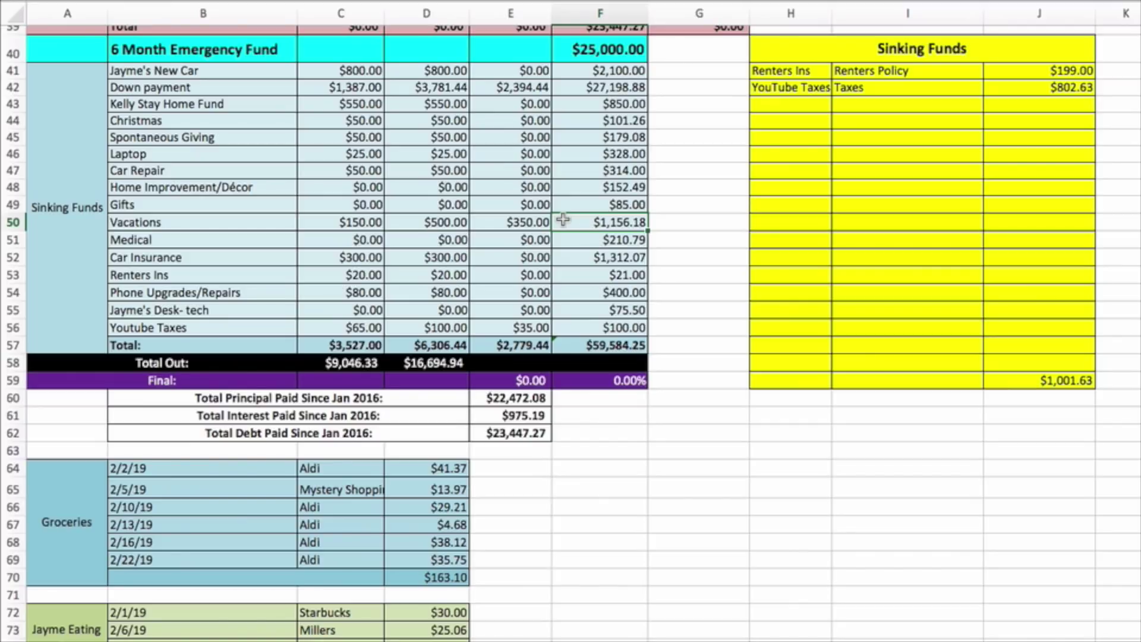
# - Check the Medical amounts ($210.79 start), sinking funds total, Final $0.00 and $802.63 Taxes
pyautogui.click(431, 243)
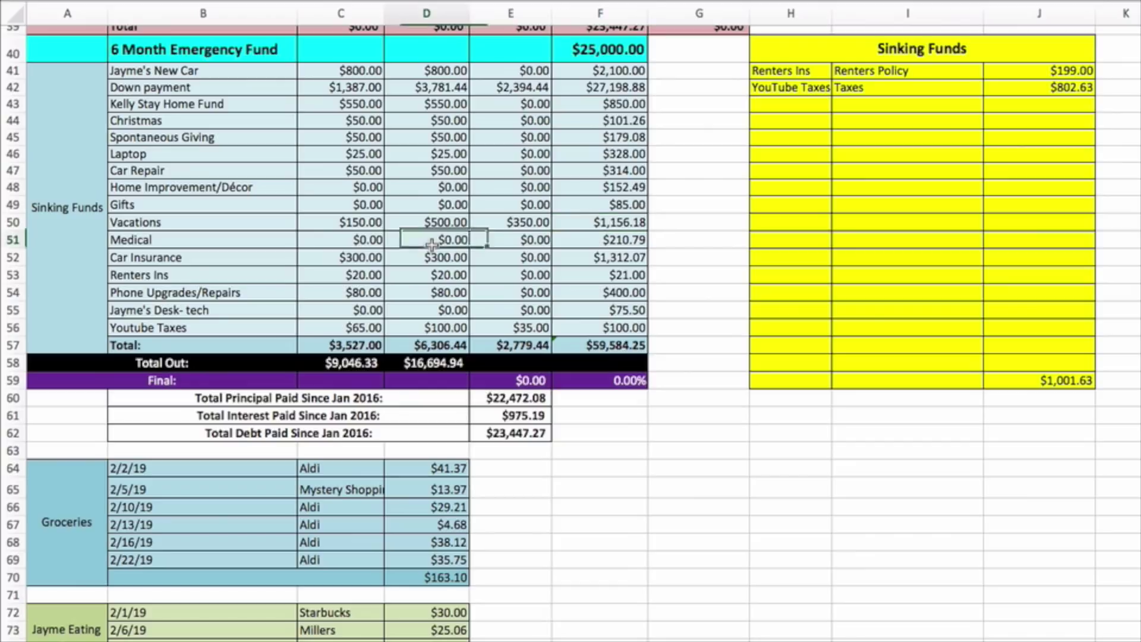
pyautogui.click(580, 241)
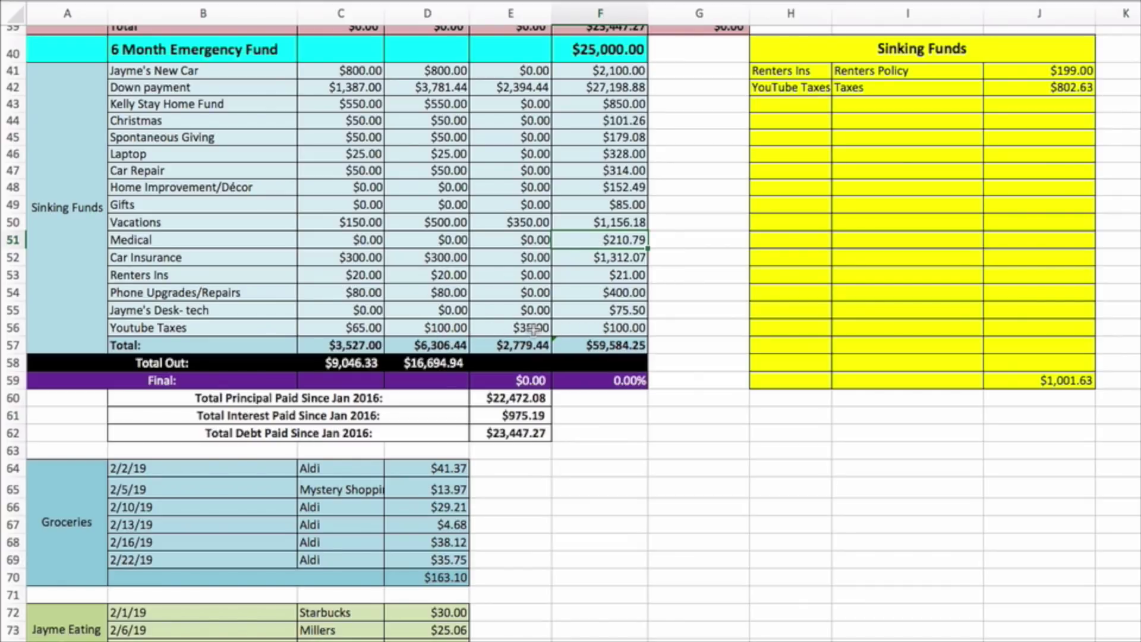
pyautogui.click(570, 349)
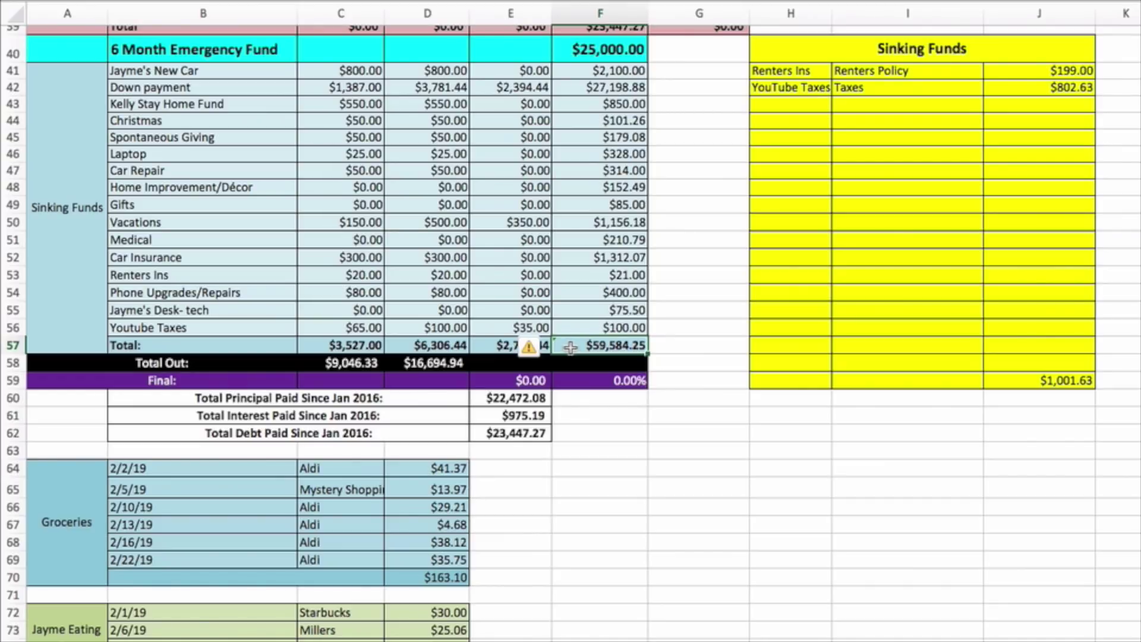
pyautogui.click(671, 307)
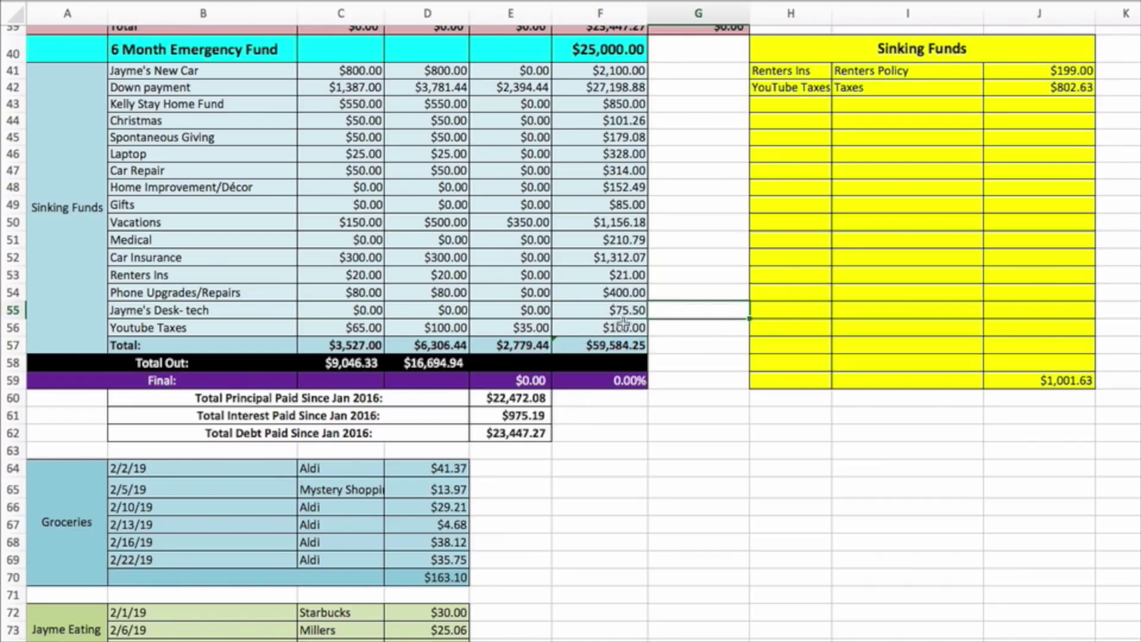
pyautogui.click(531, 379)
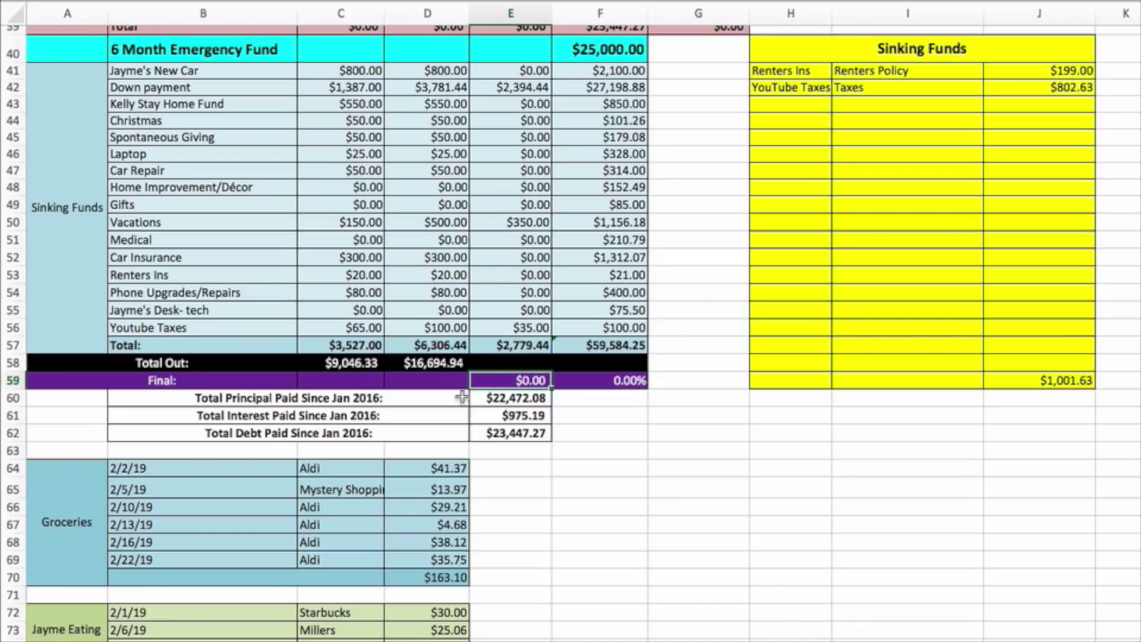
pyautogui.click(1014, 84)
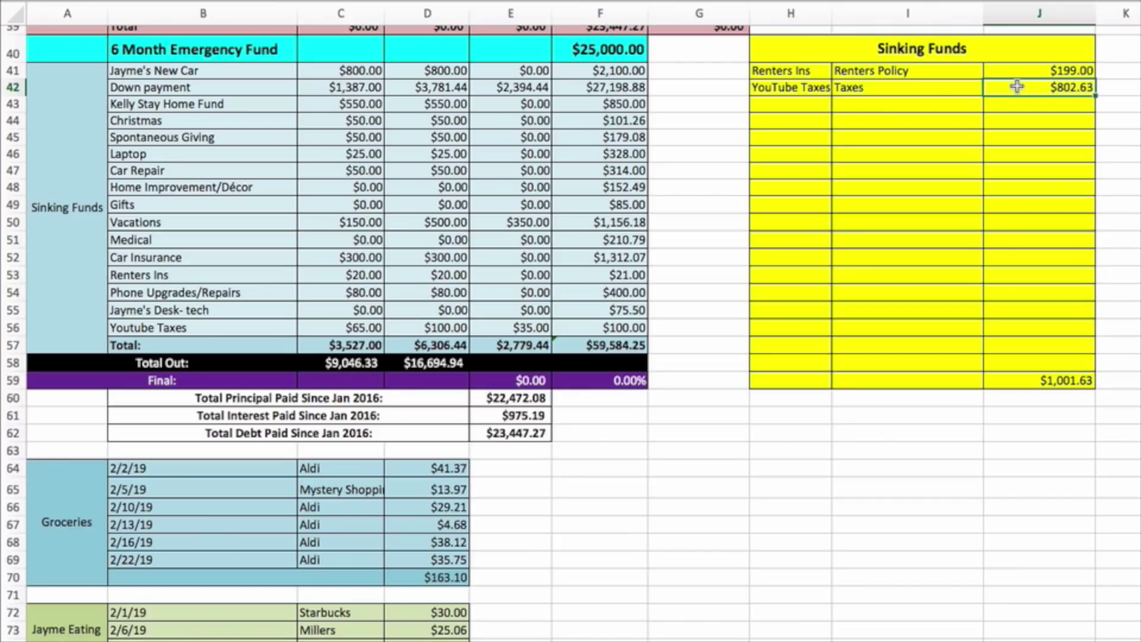
pyautogui.scroll(13, 723, 180)
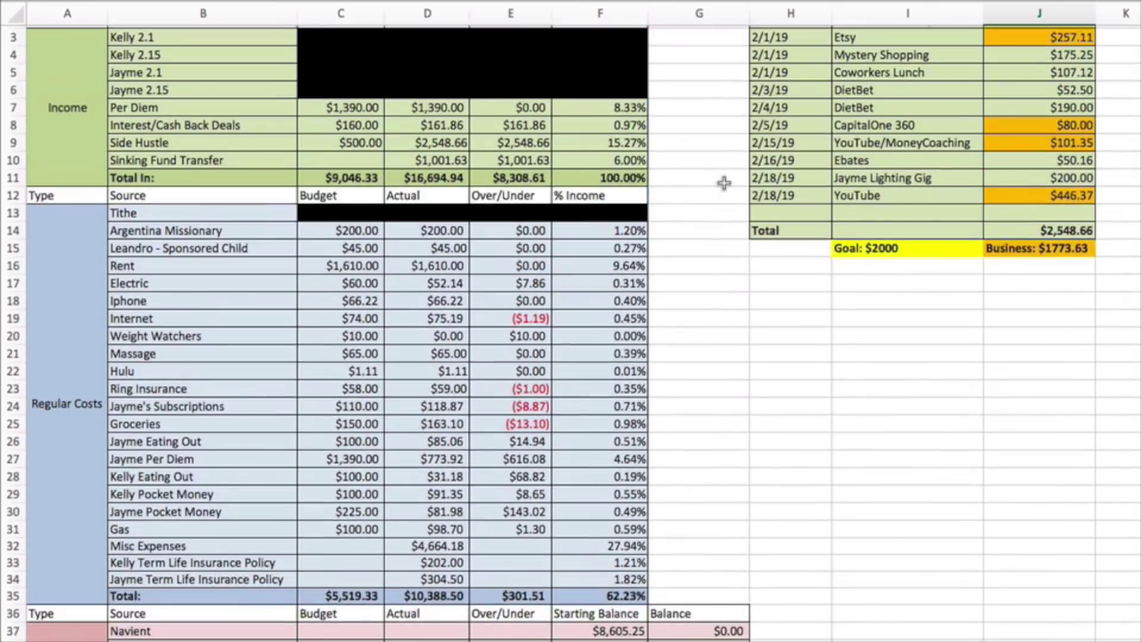